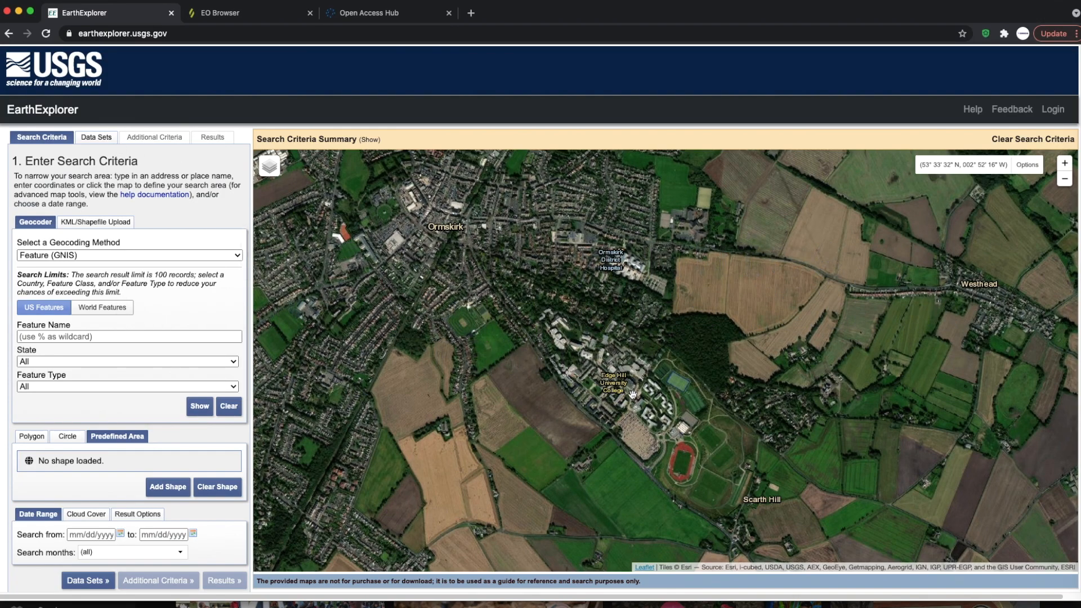
Mark a polygon search point on the Edge Hill University campus and set the date range to 05/01/2021 through 05/31/2021.
left_click(31, 437)
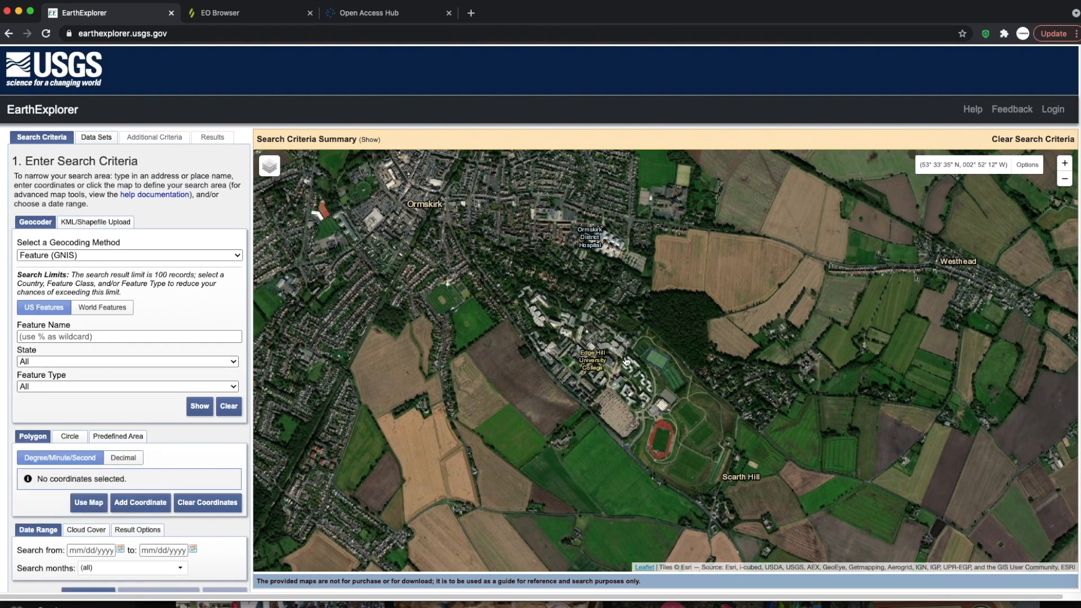
left_click(626, 361)
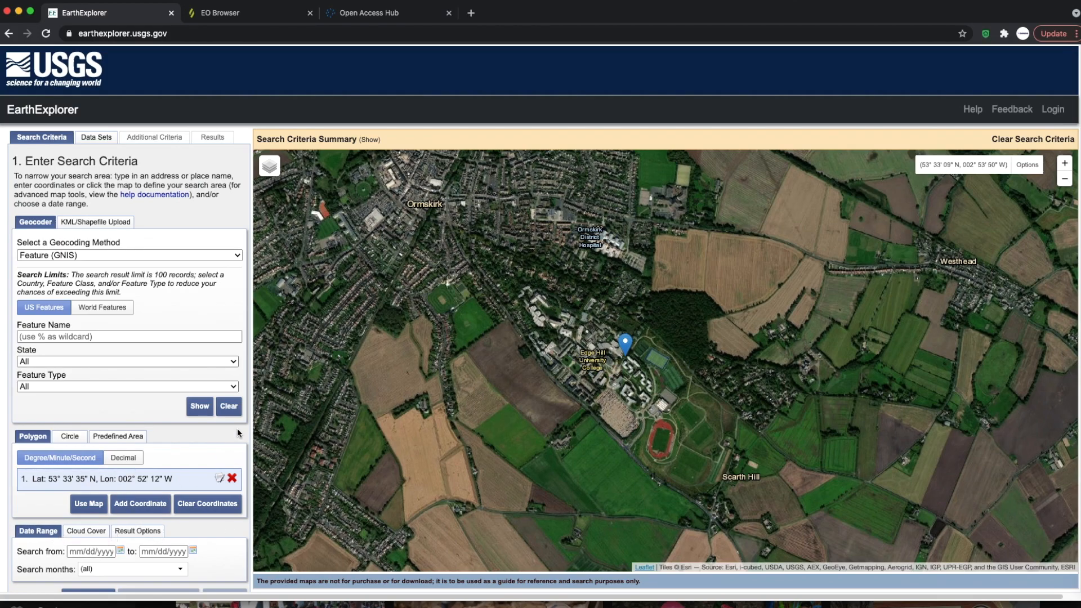
left_click(120, 551)
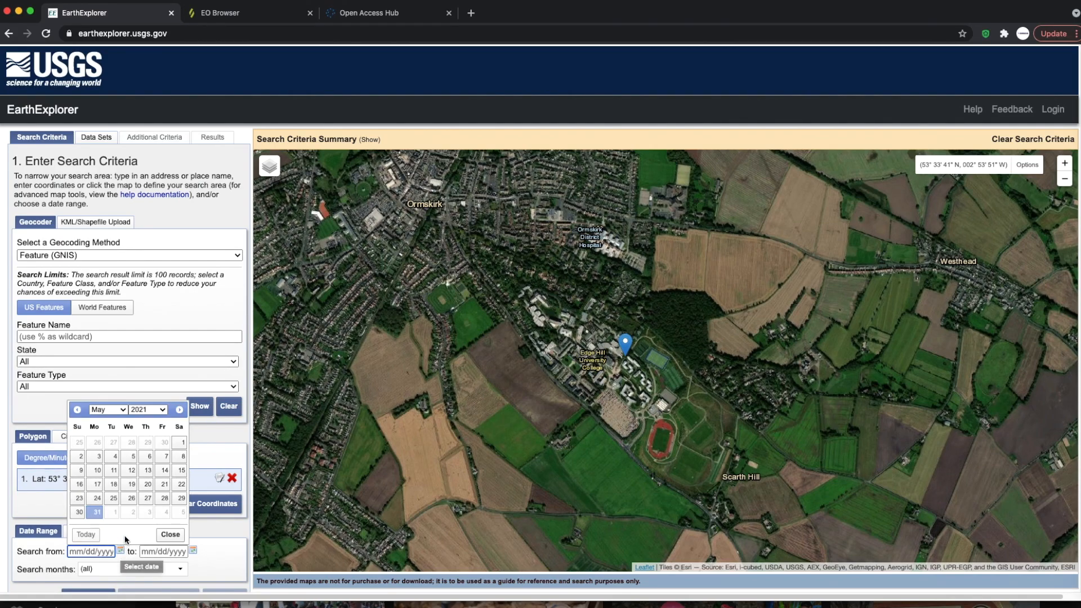
left_click(181, 445)
left_click(158, 552)
left_click(192, 550)
left_click(167, 513)
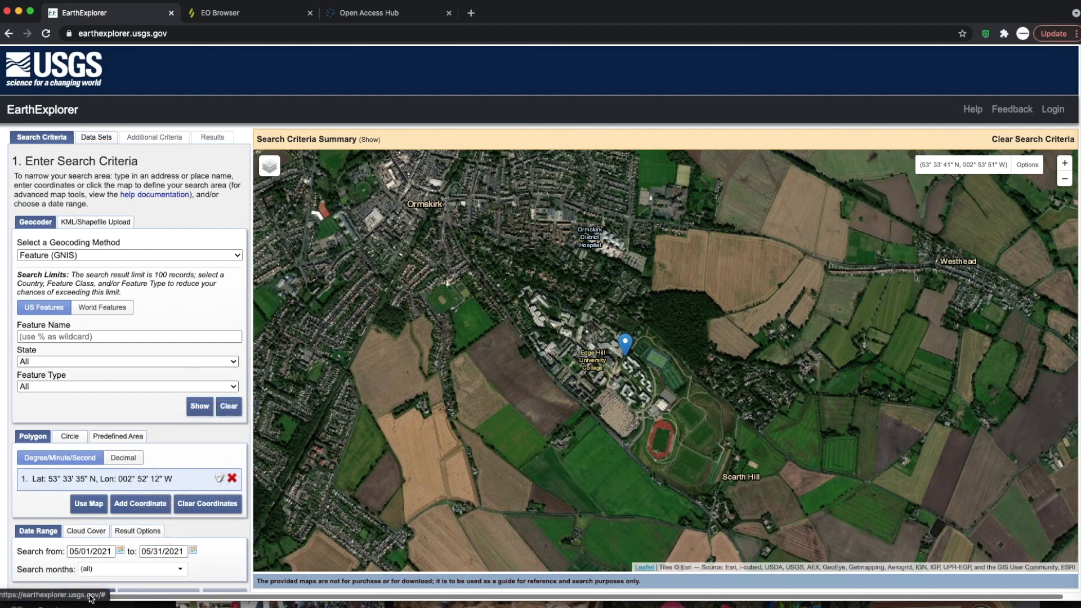
Limit the cloud cover range to 0%–50% and proceed to the data set selection.
left_click(83, 533)
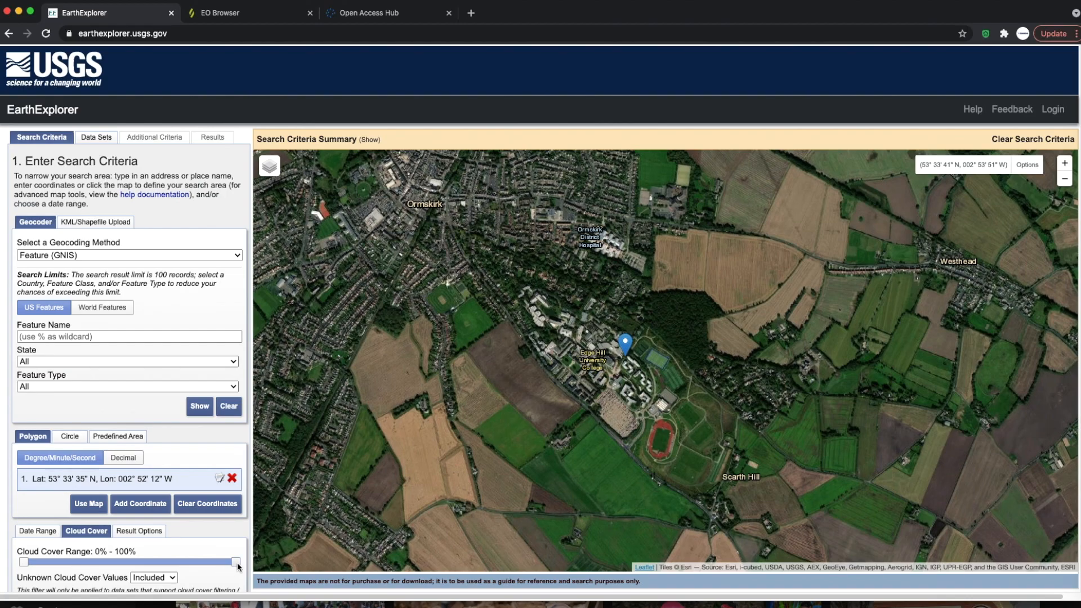
left_click_drag(236, 563, 130, 566)
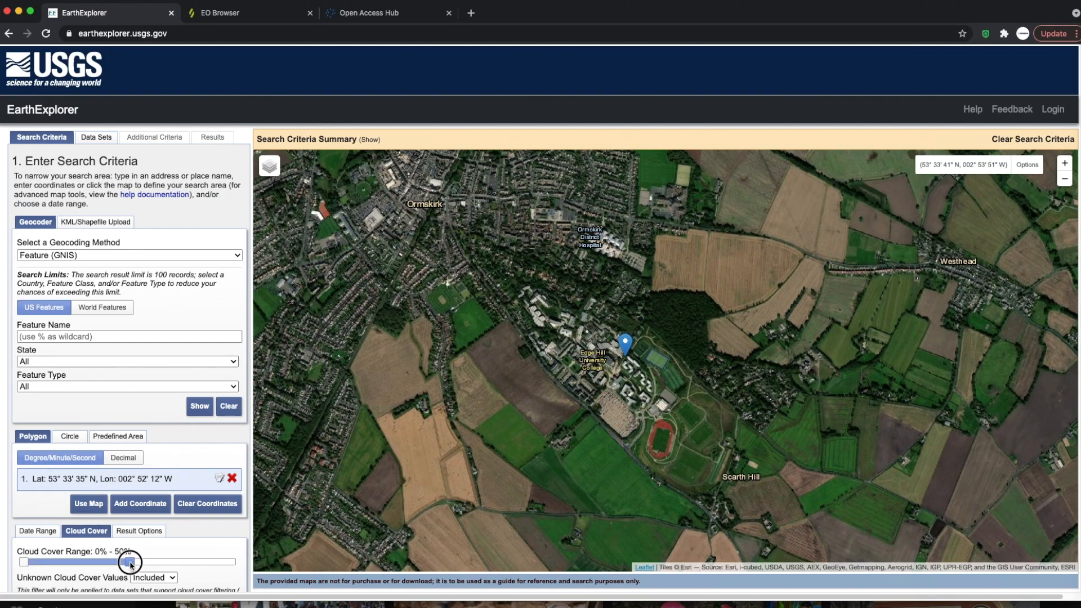
scroll(130, 559, "down", 2)
left_click(86, 522)
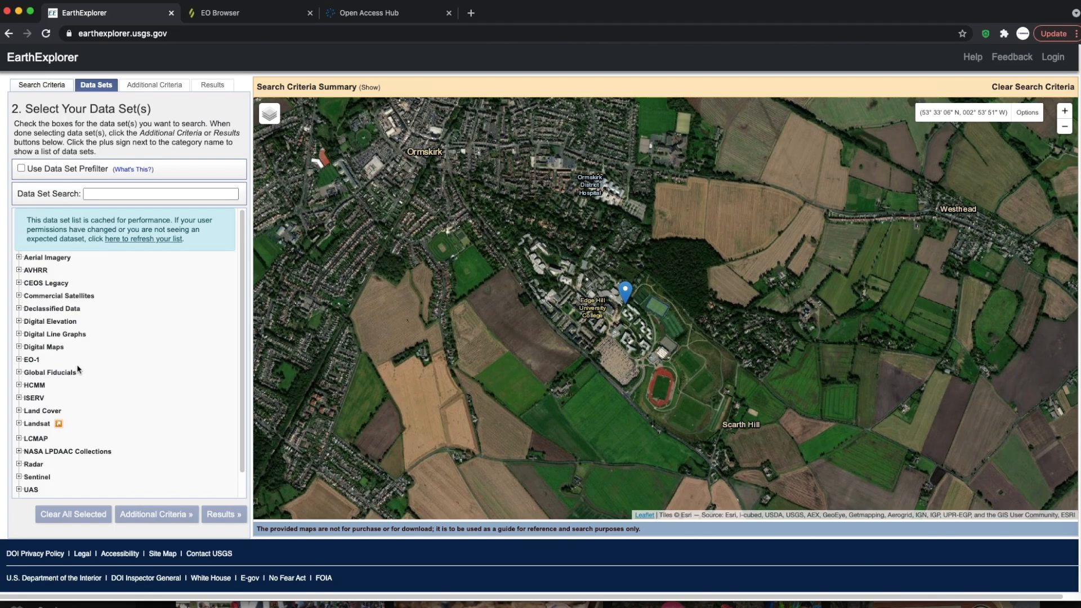
Select the Sentinel-2 data set, dismiss its data set message and open the additional criteria.
left_click(19, 322)
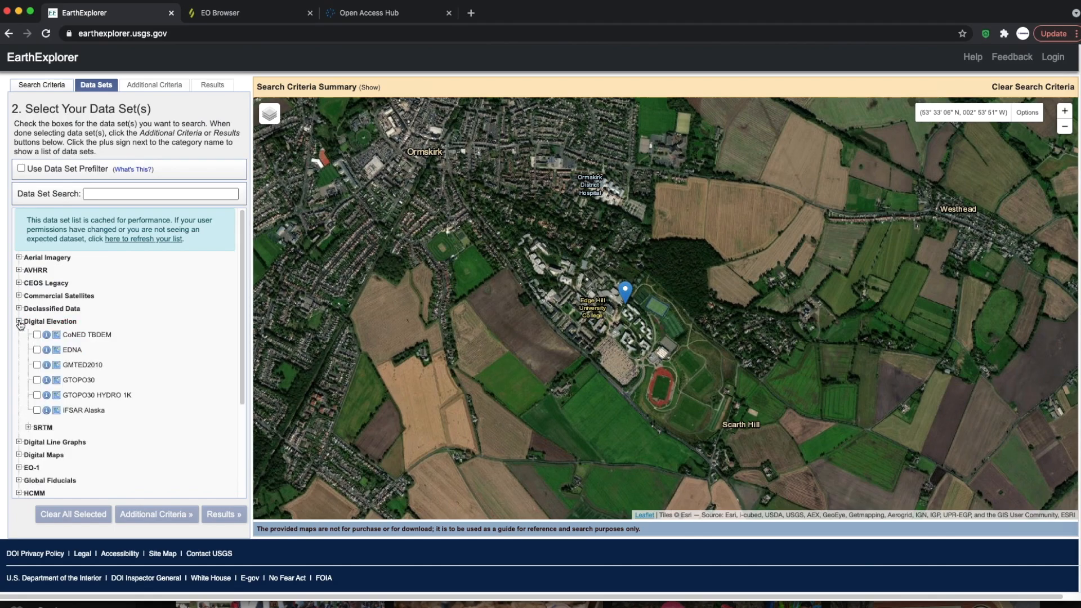
left_click(19, 323)
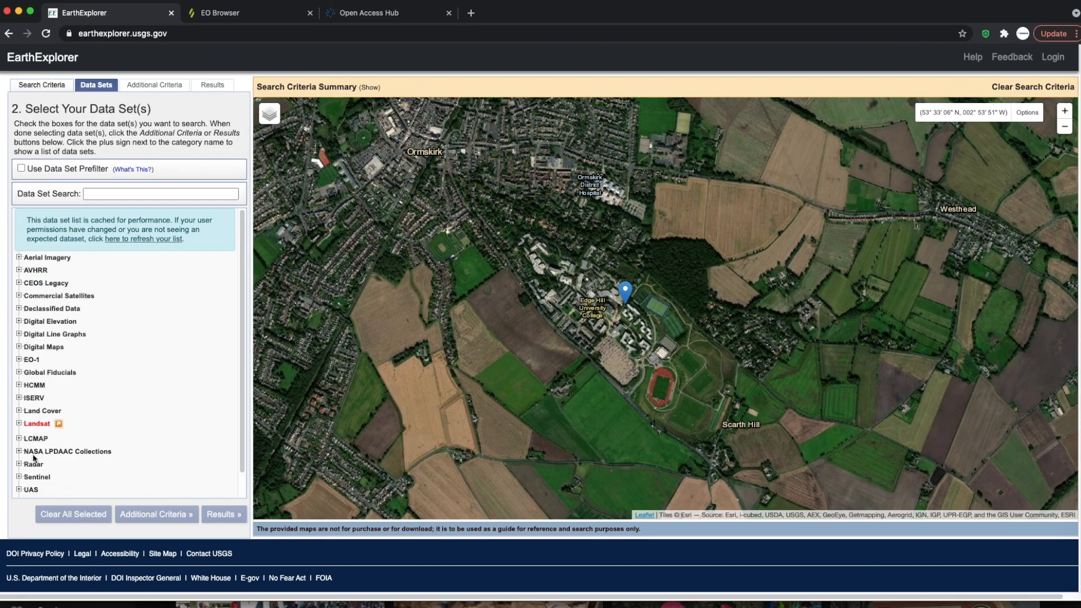
left_click(18, 477)
left_click_drag(242, 365, 239, 417)
left_click(19, 421)
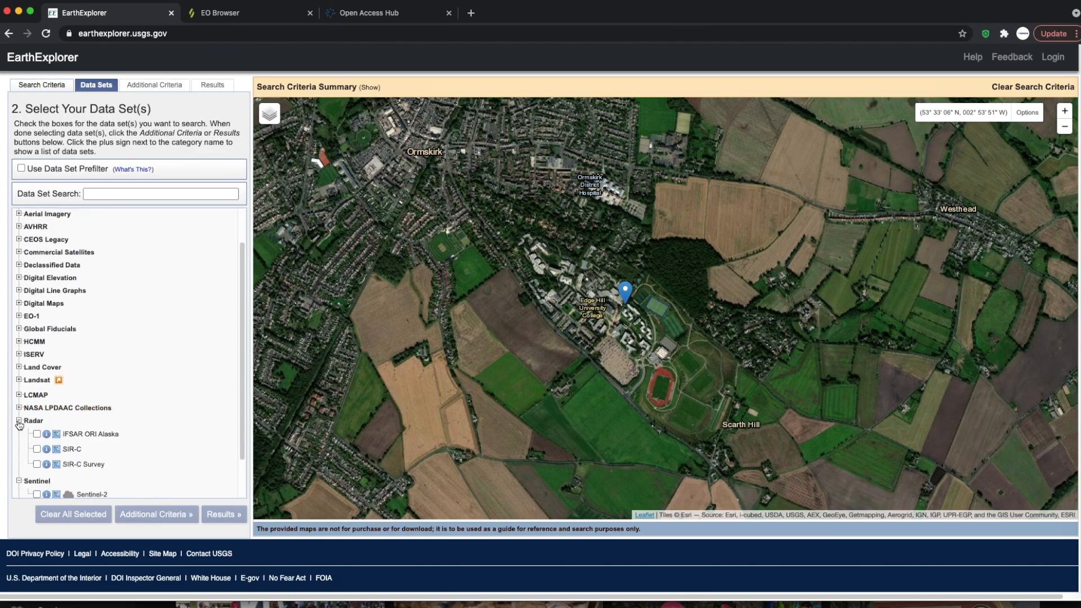
left_click(19, 423)
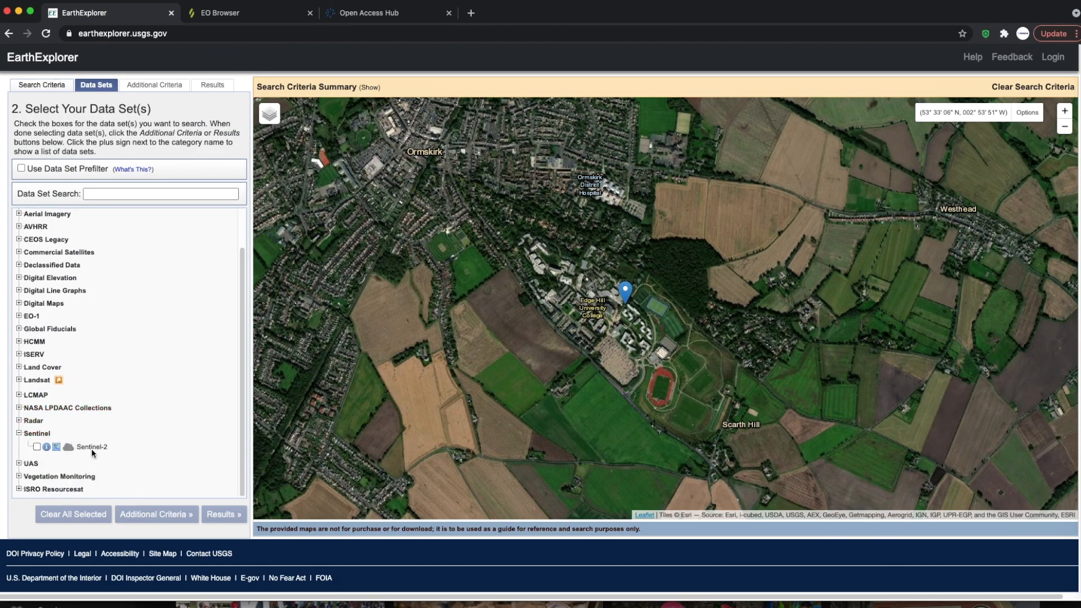
left_click(36, 447)
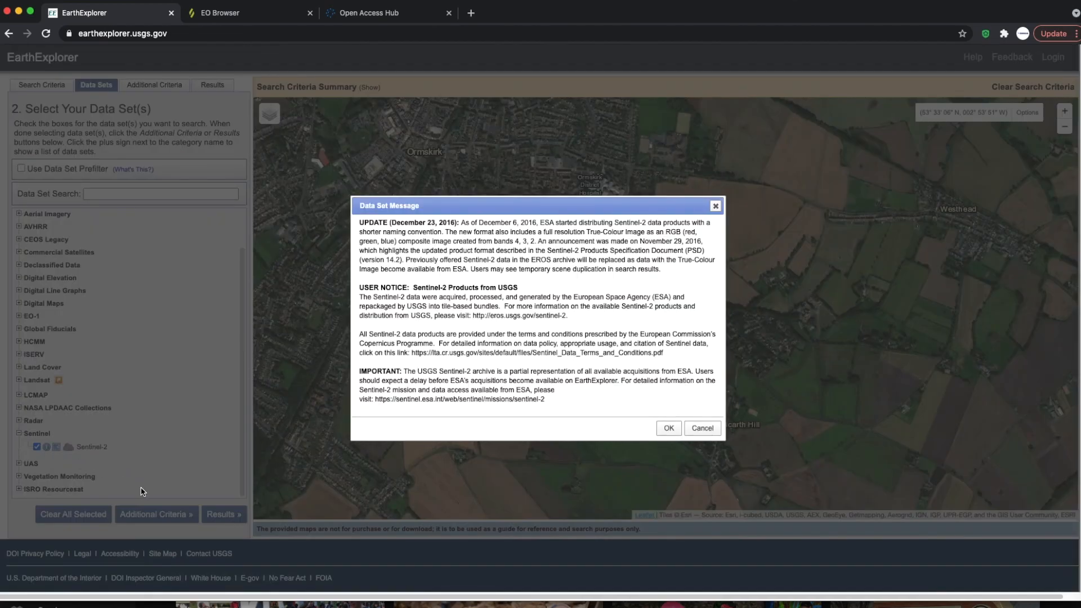
left_click(692, 433)
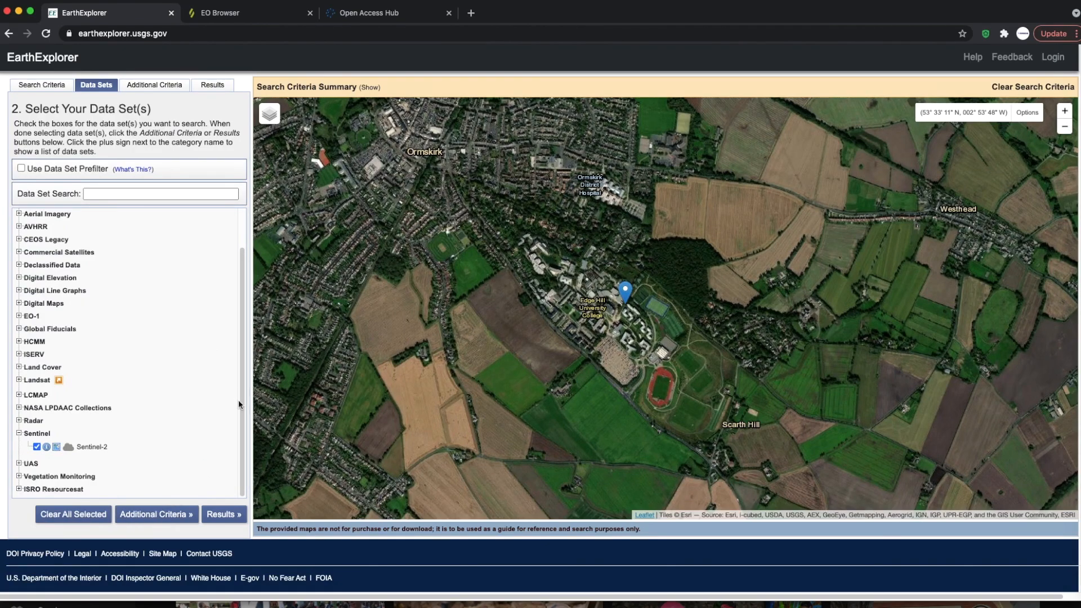
left_click(227, 515)
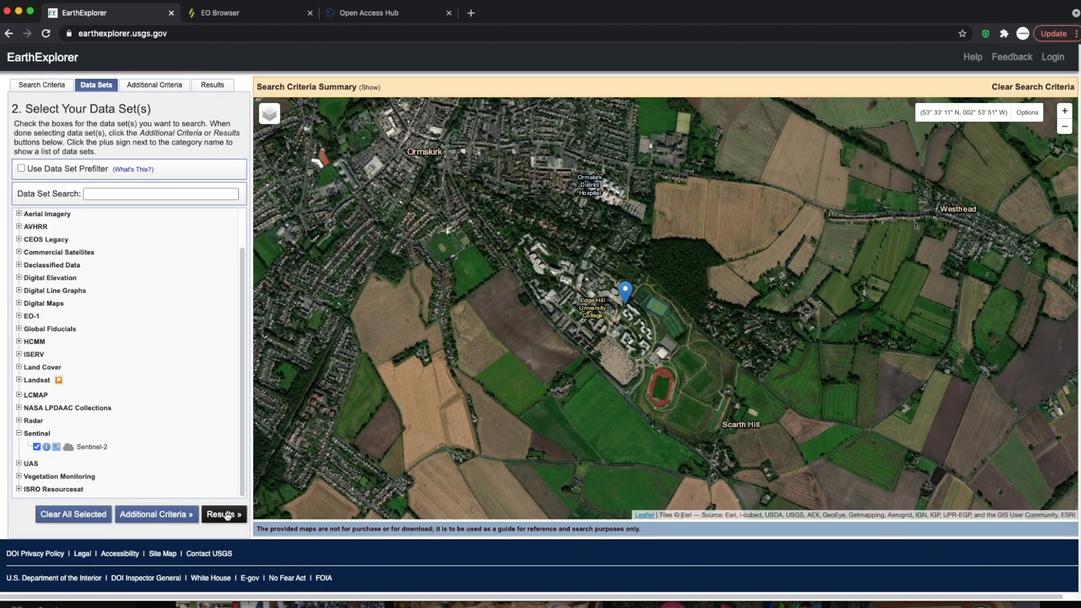
left_click(156, 515)
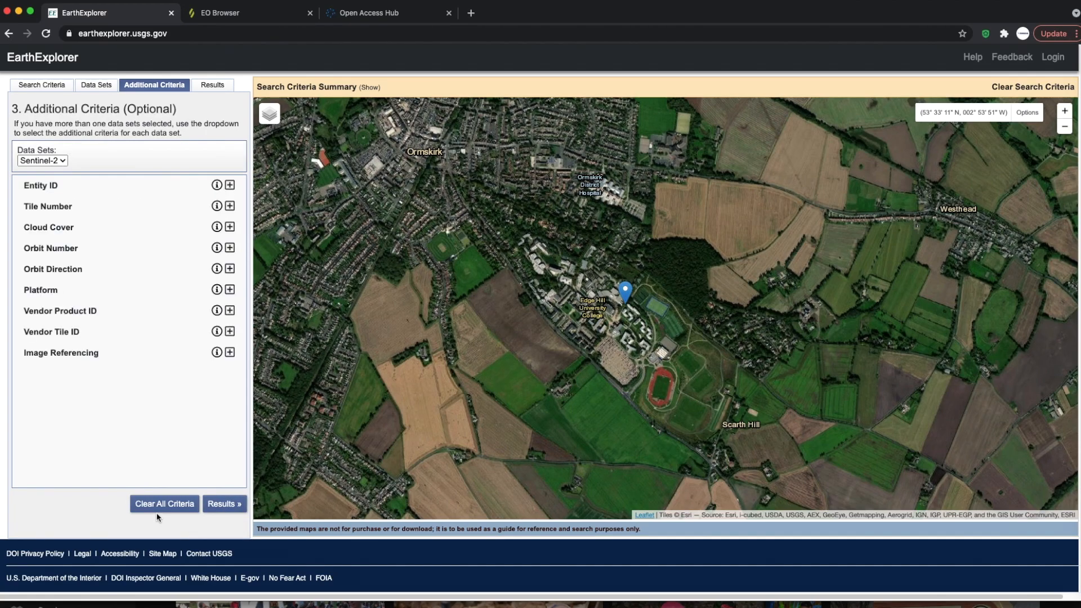
left_click(230, 185)
left_click(230, 186)
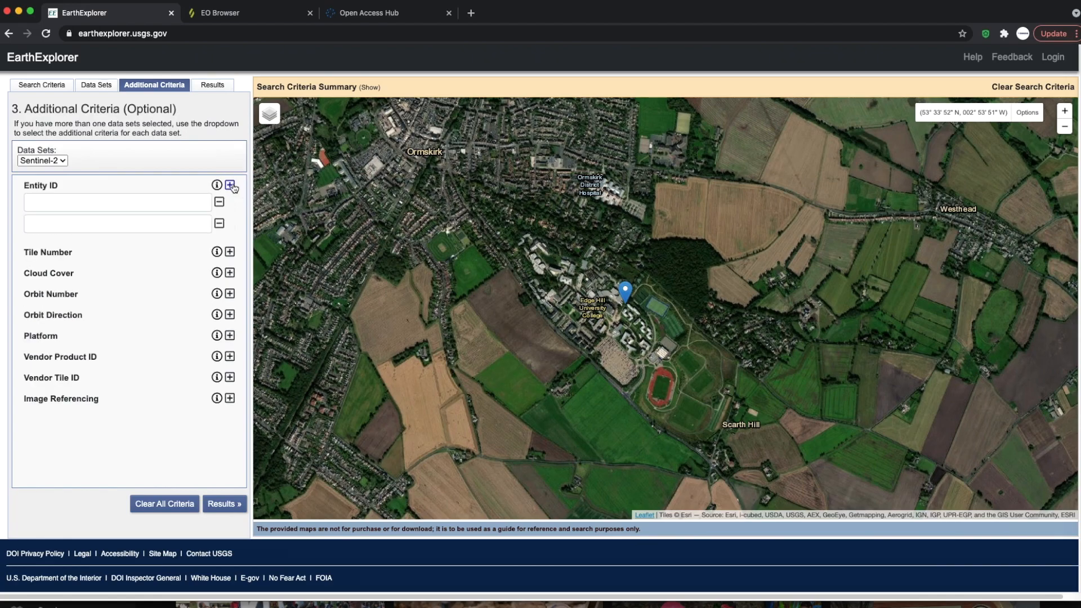
left_click(219, 202)
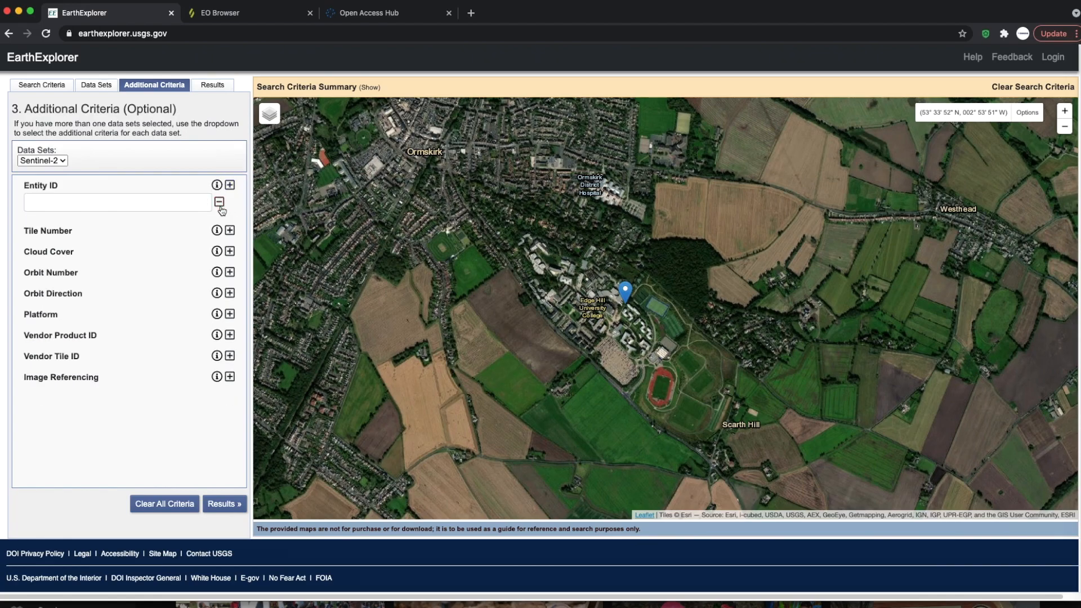
left_click(219, 203)
Add criteria for cloud cover of less than 50% and platform All, and run the search.
left_click(230, 227)
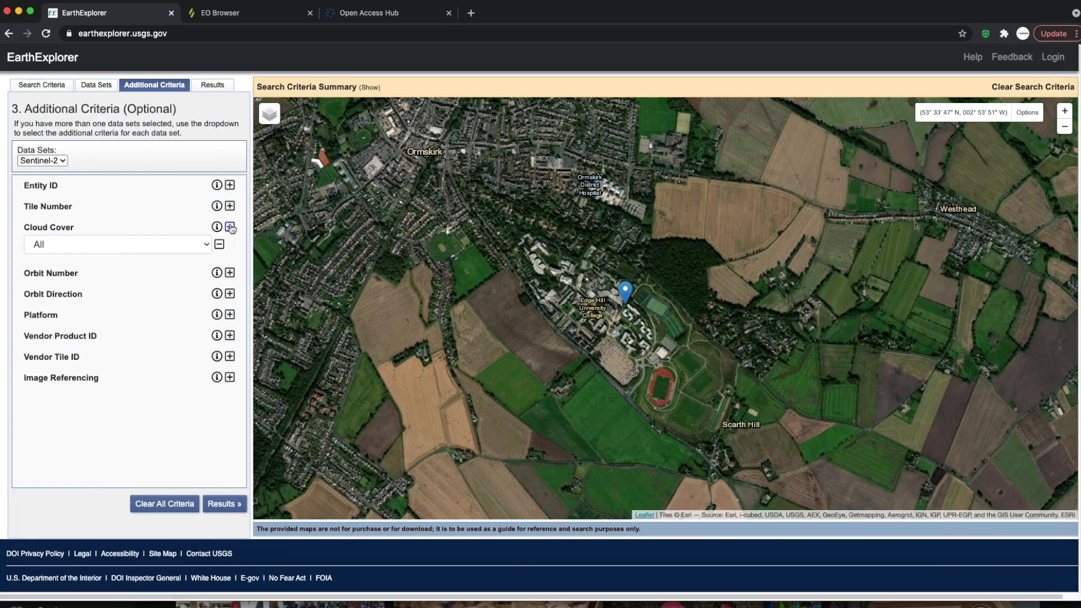
left_click(208, 245)
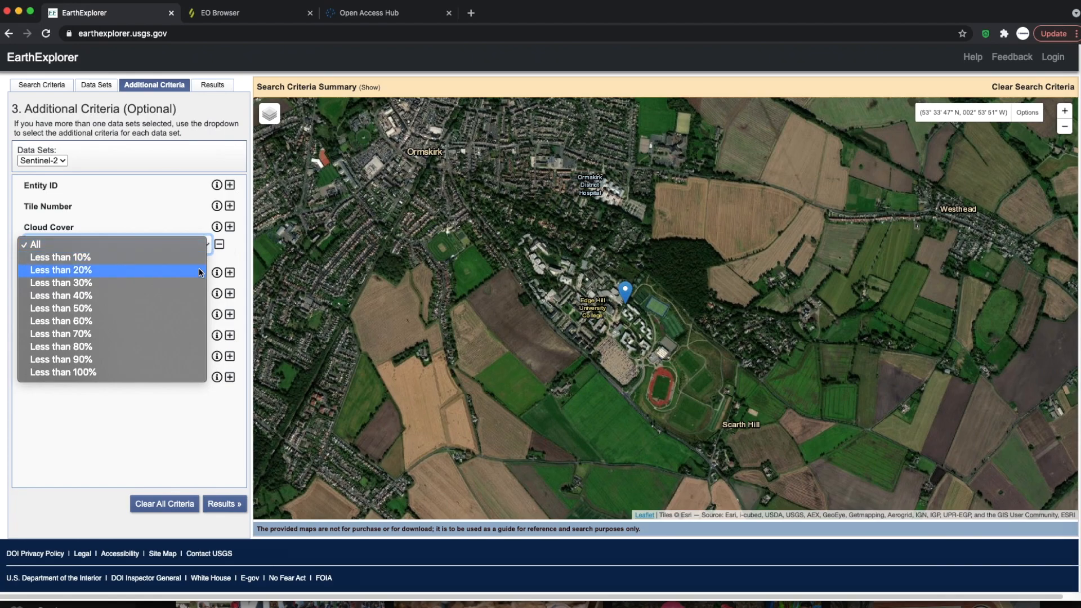
left_click(184, 307)
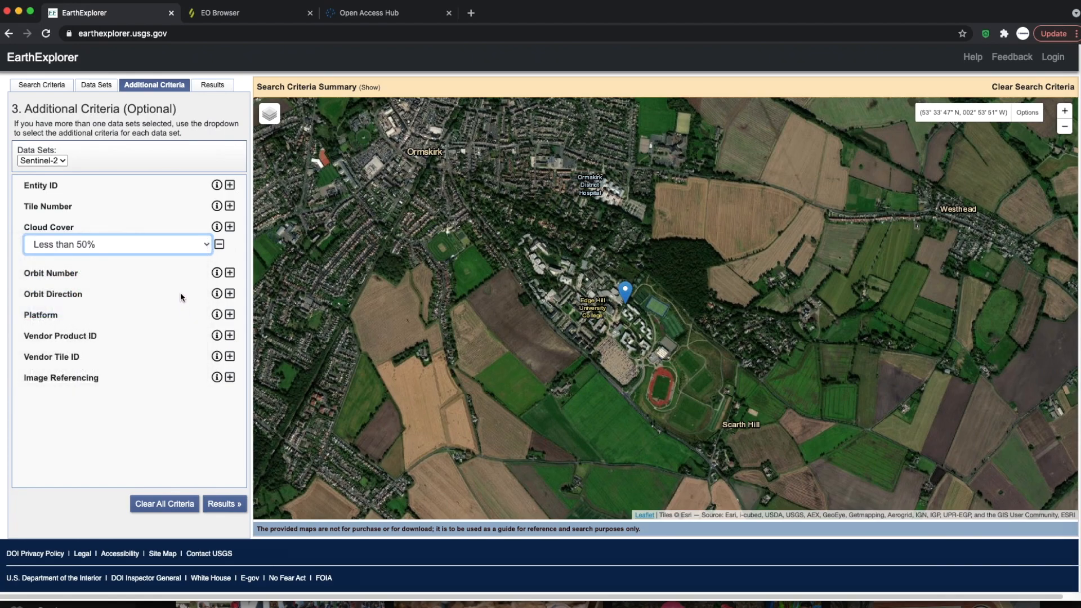
left_click(230, 315)
left_click(207, 333)
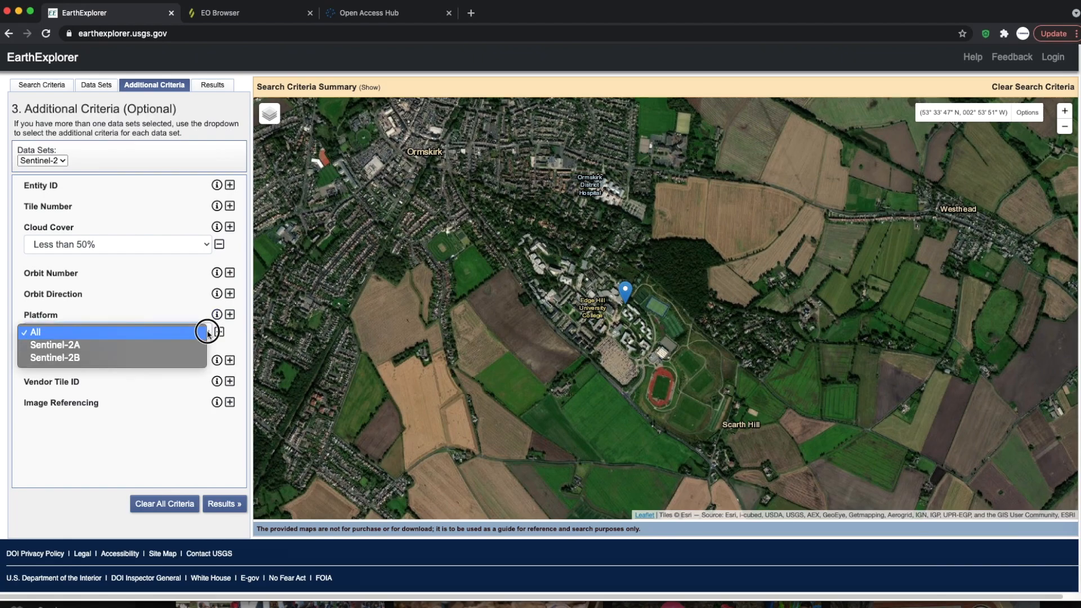
left_click(206, 332)
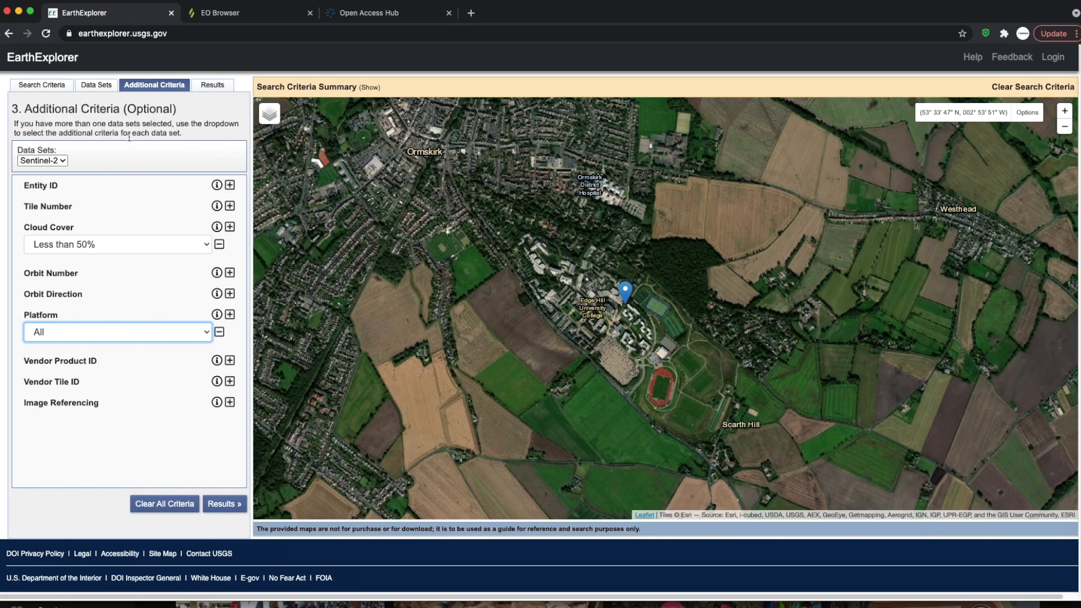
left_click(221, 505)
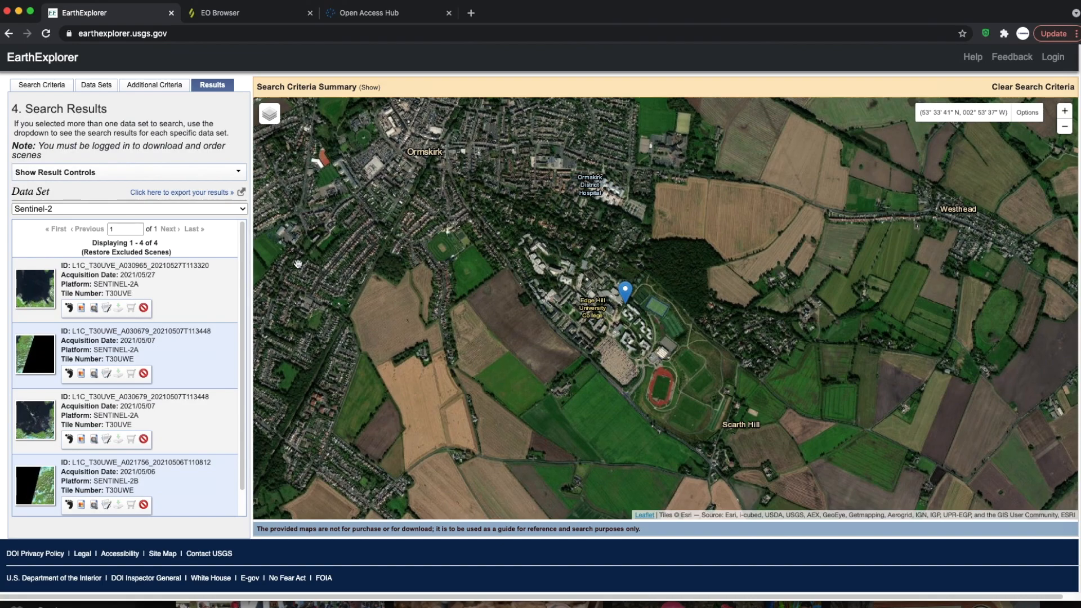
Show the footprint of the 2021/05/06 T30UWE scene and view the full preview of the 2021/05/07 T30UVE scene.
left_click(243, 245)
left_click_drag(243, 244, 232, 362)
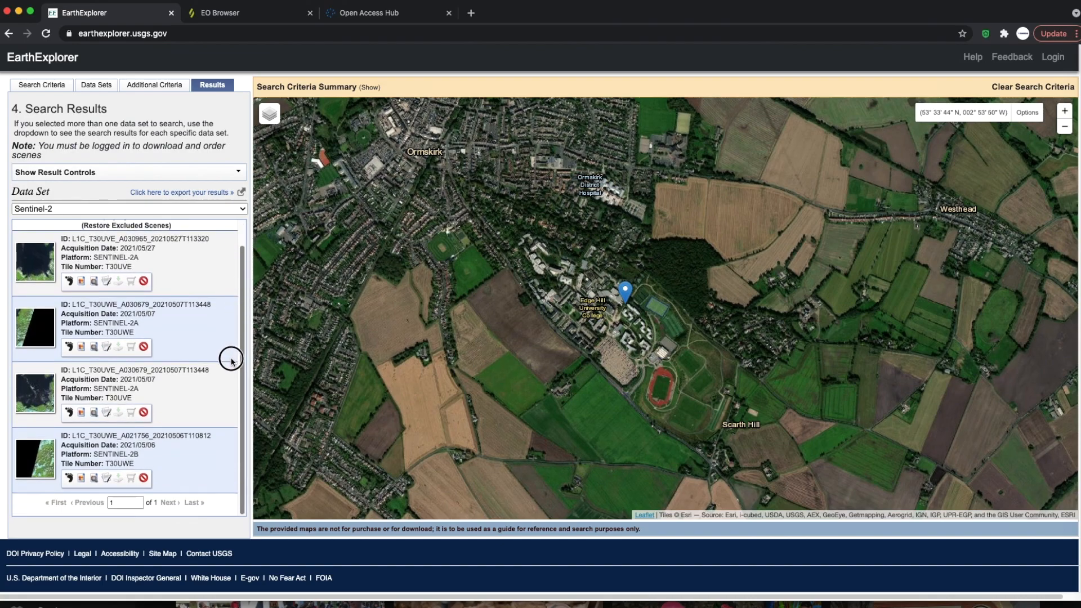
left_click(69, 478)
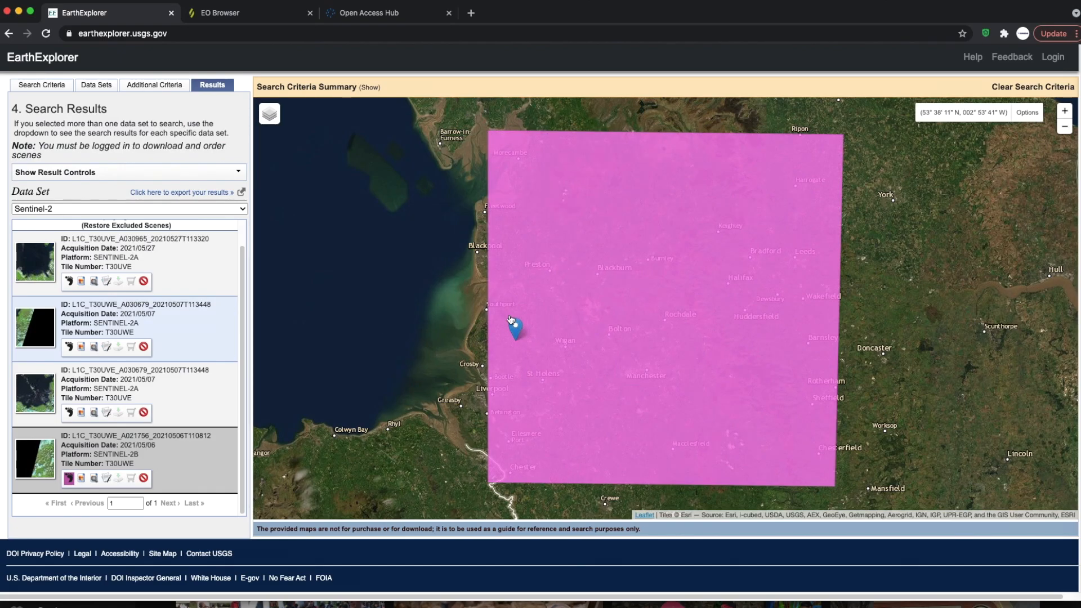
left_click(37, 388)
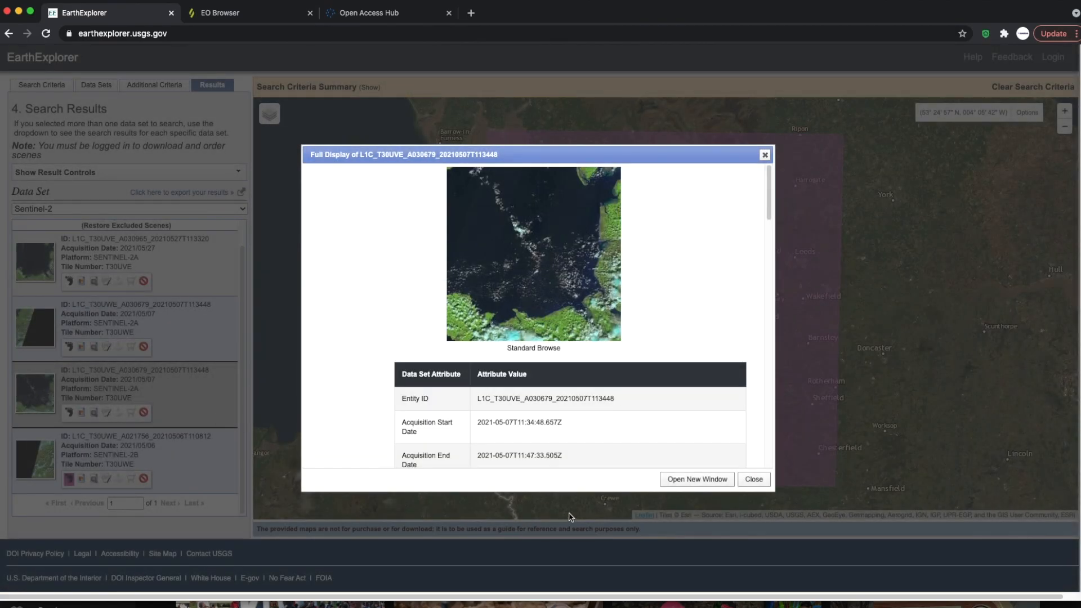
left_click(754, 479)
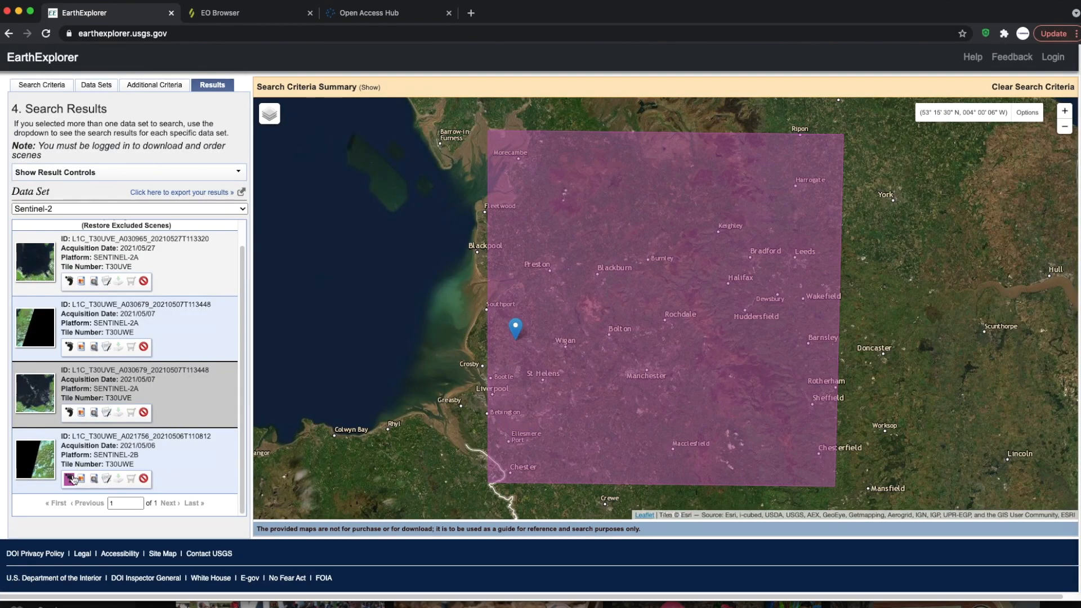
Replace the 2021/05/06 footprint with those of the two 2021/05/07 scenes and the 2021/05/27 scene for comparison, and hide them again.
left_click(69, 479)
left_click(70, 413)
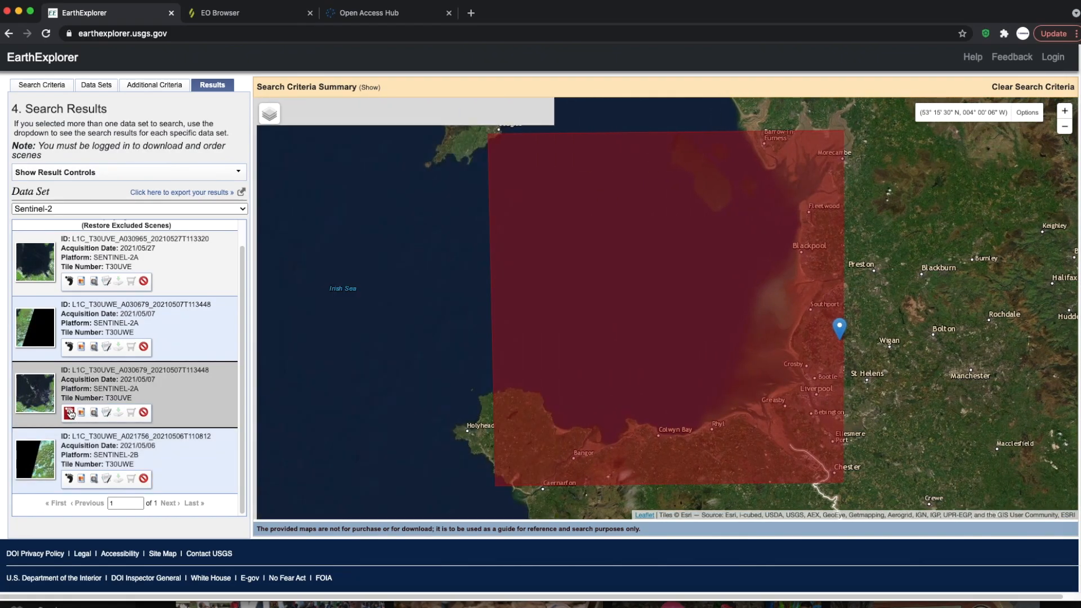
left_click(69, 346)
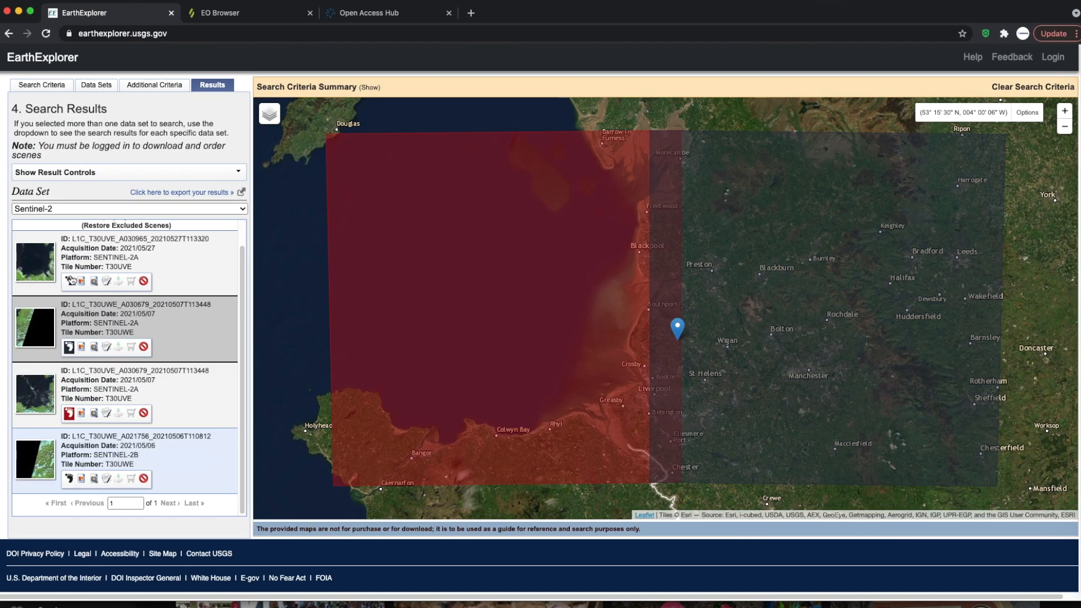
left_click(69, 281)
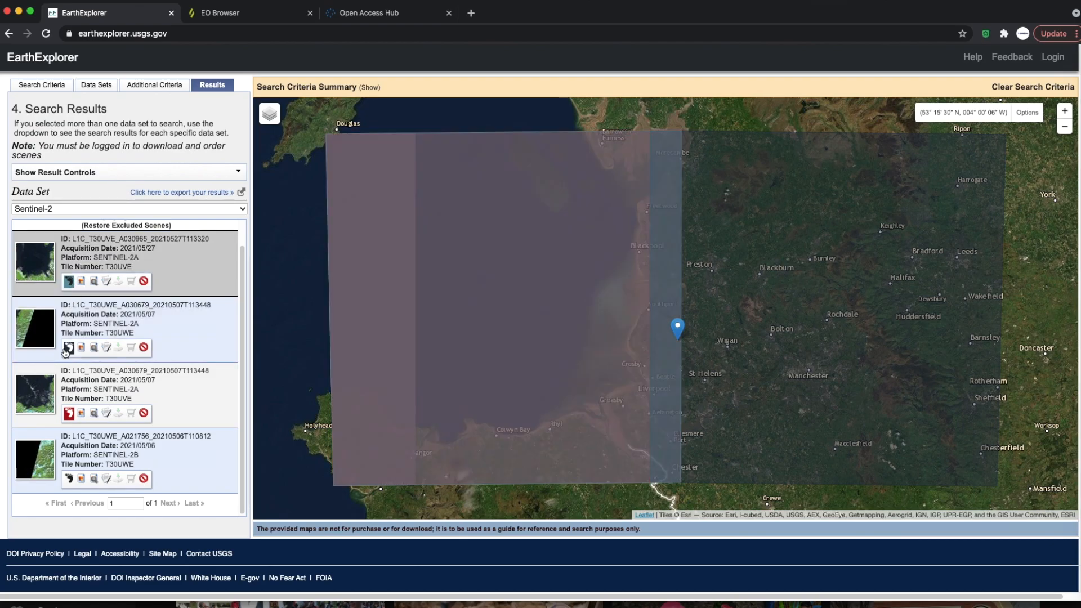
left_click(70, 281)
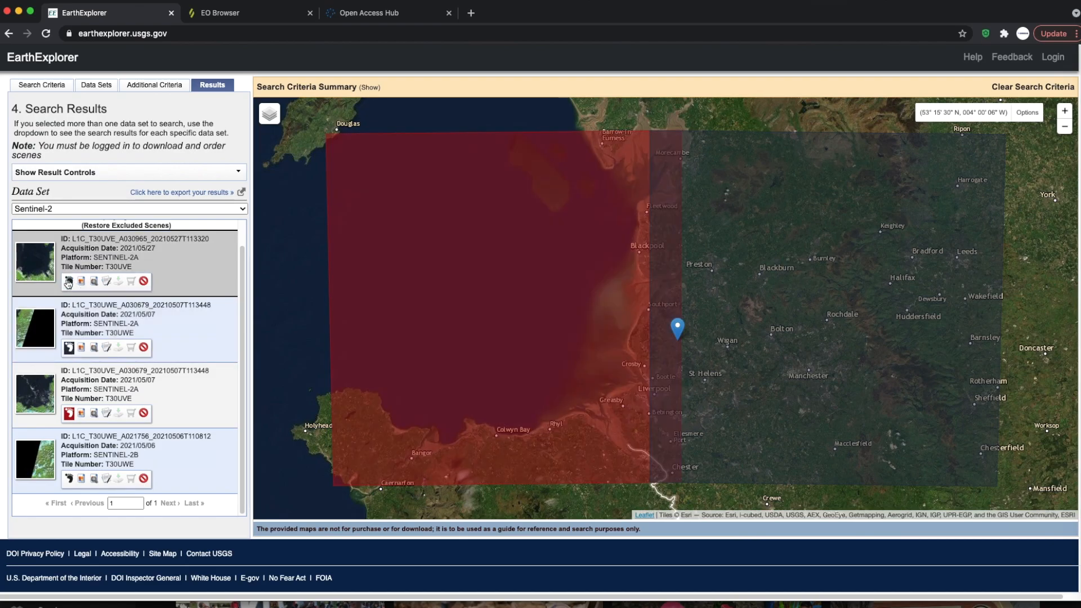
left_click(70, 348)
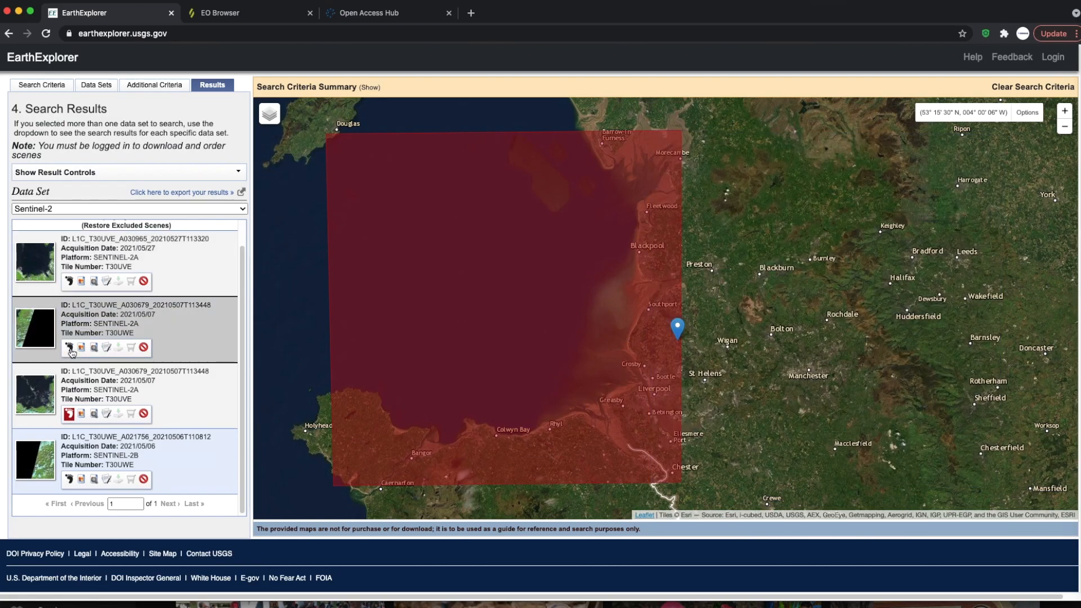
left_click(70, 415)
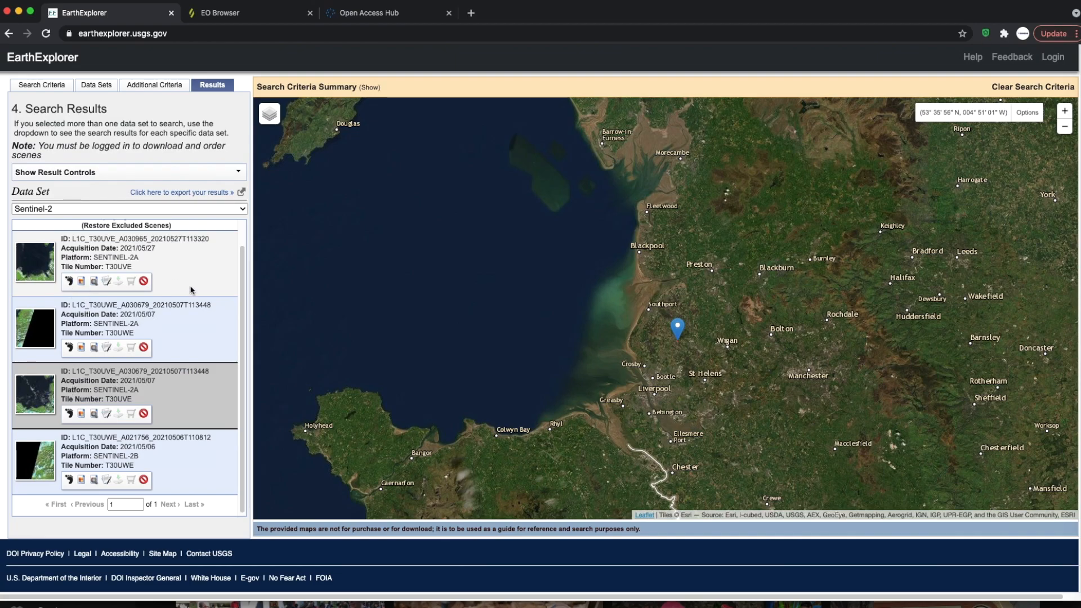
Show the footprint of the 2021/05/27 T30UVE scene on the map.
left_click_drag(241, 335, 242, 313)
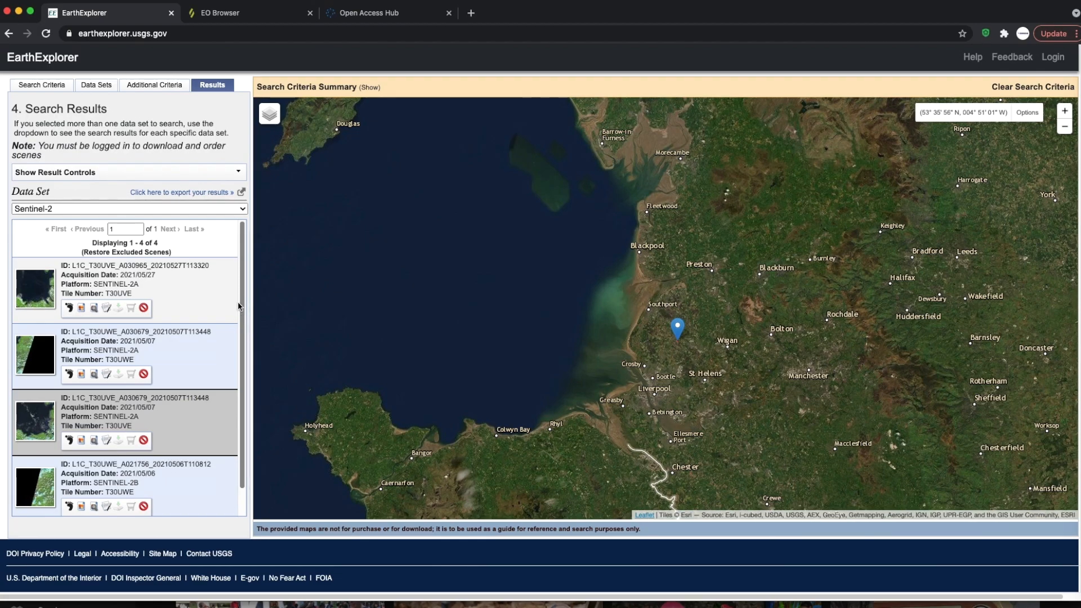
left_click(69, 308)
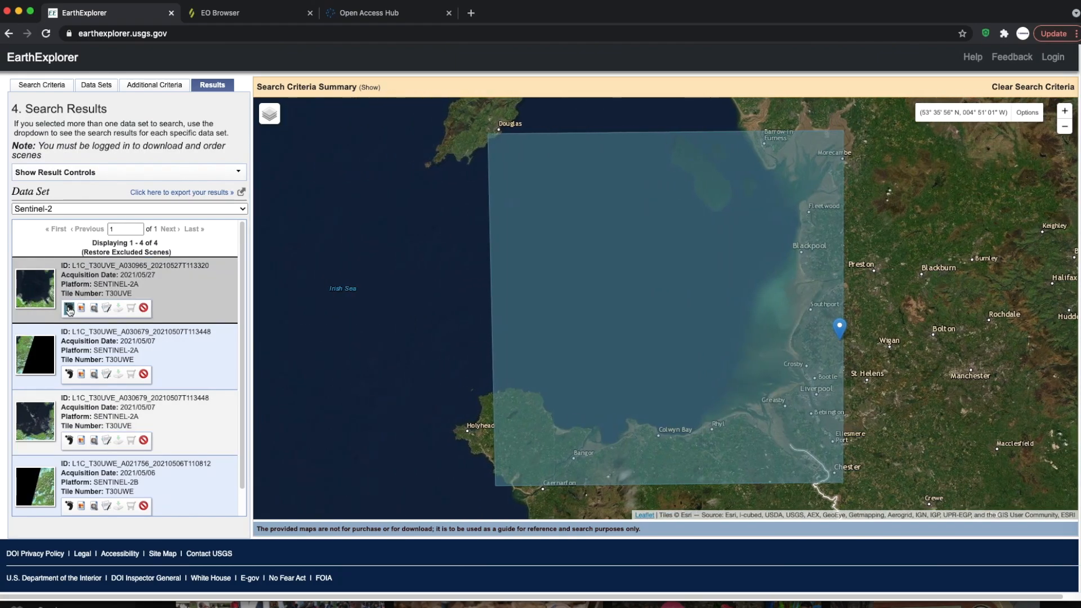
Inspect the footprint edge near Ormskirk and turn on the browse overlay of the 2021/05/07 T30UVE scene.
left_click(1065, 111)
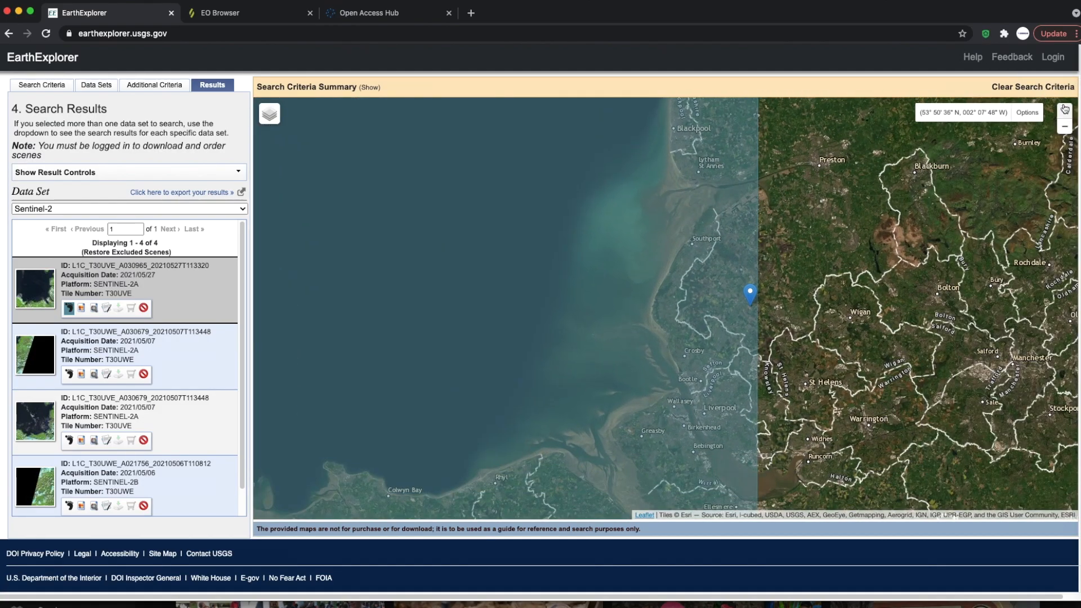
left_click(1065, 111)
double_click(711, 297)
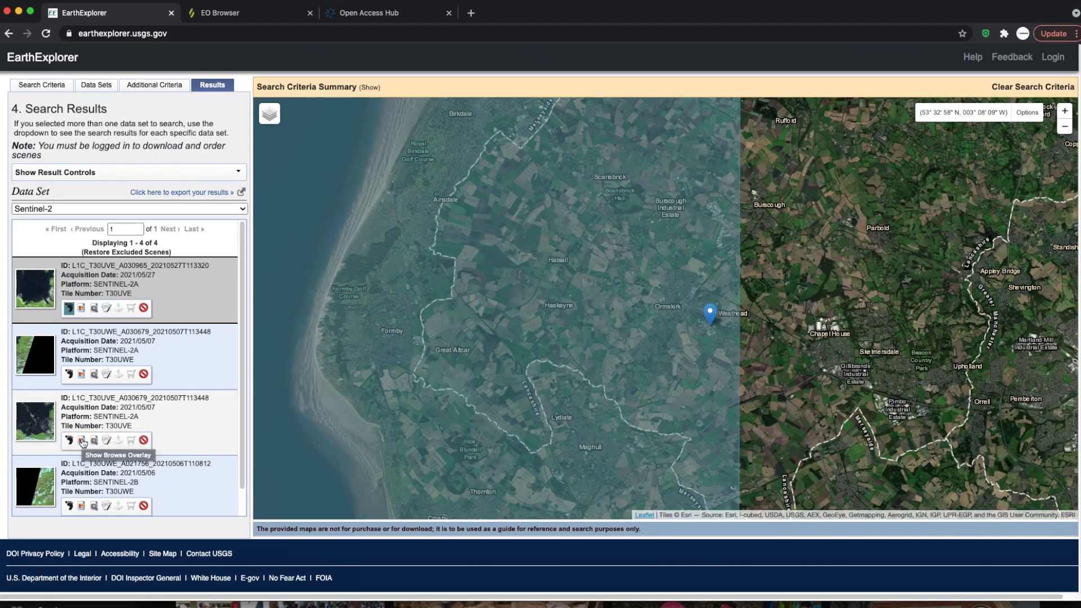
left_click(82, 441)
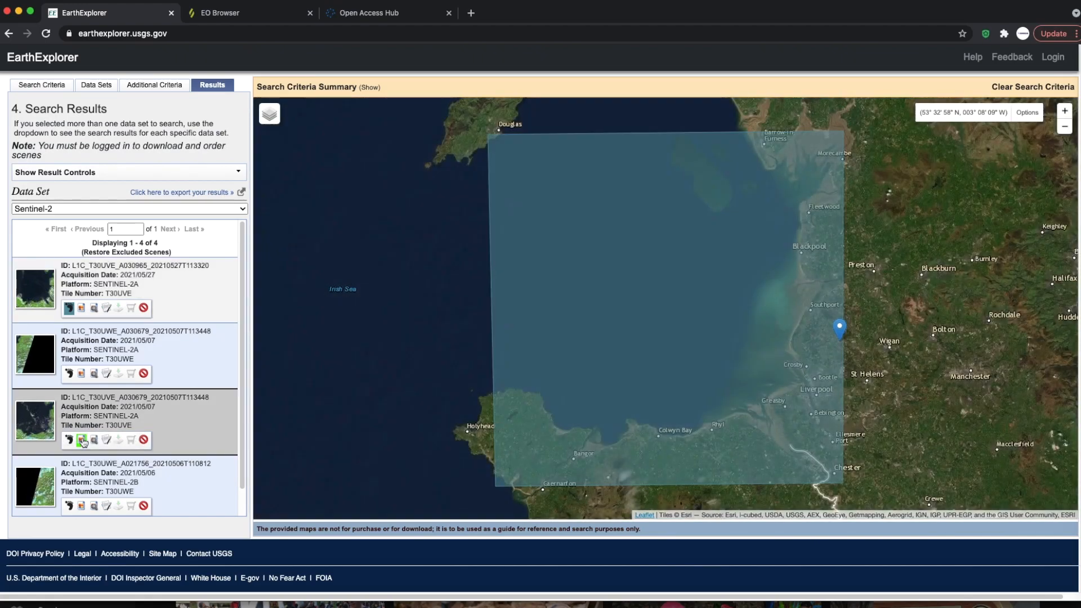
scroll(241, 388, "down", 1)
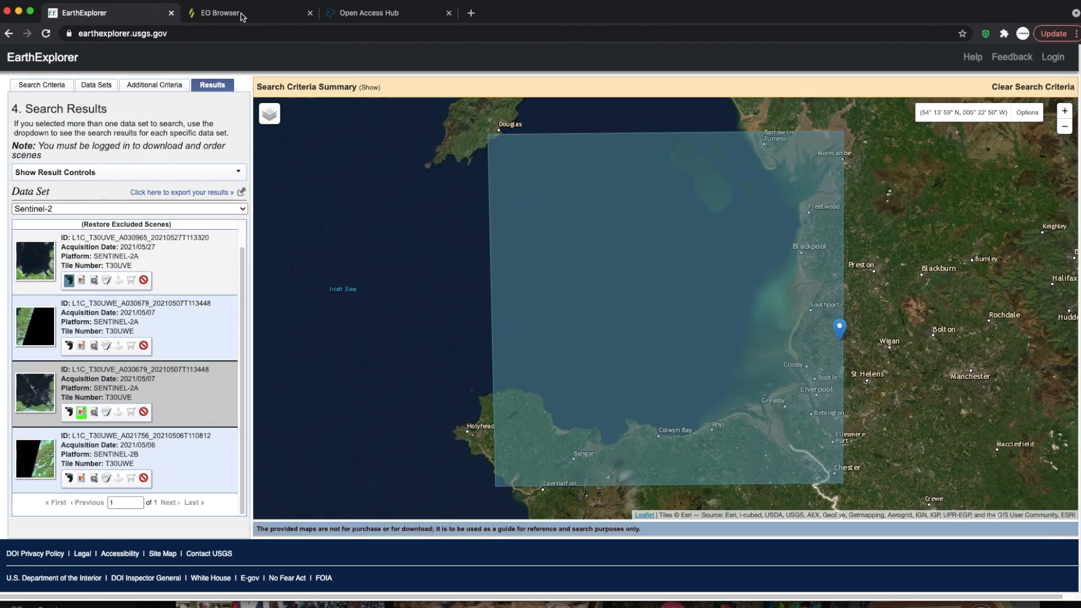
Launch EO Browser from its Sentinel Hub page, and switch to the Copernicus Open Access Hub to enter the Open Hub.
left_click(241, 15)
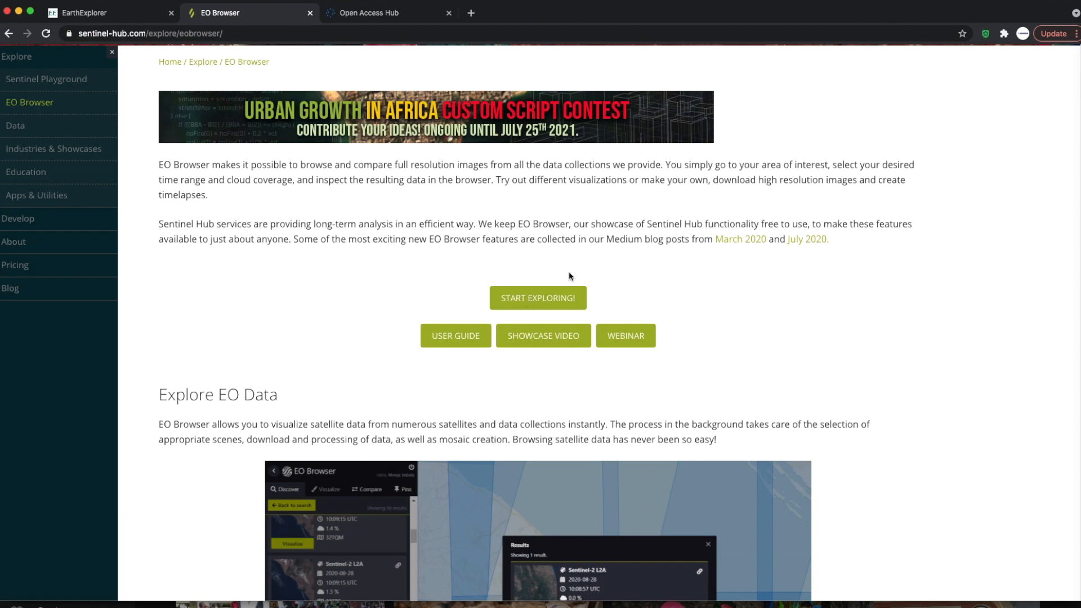
left_click(538, 304)
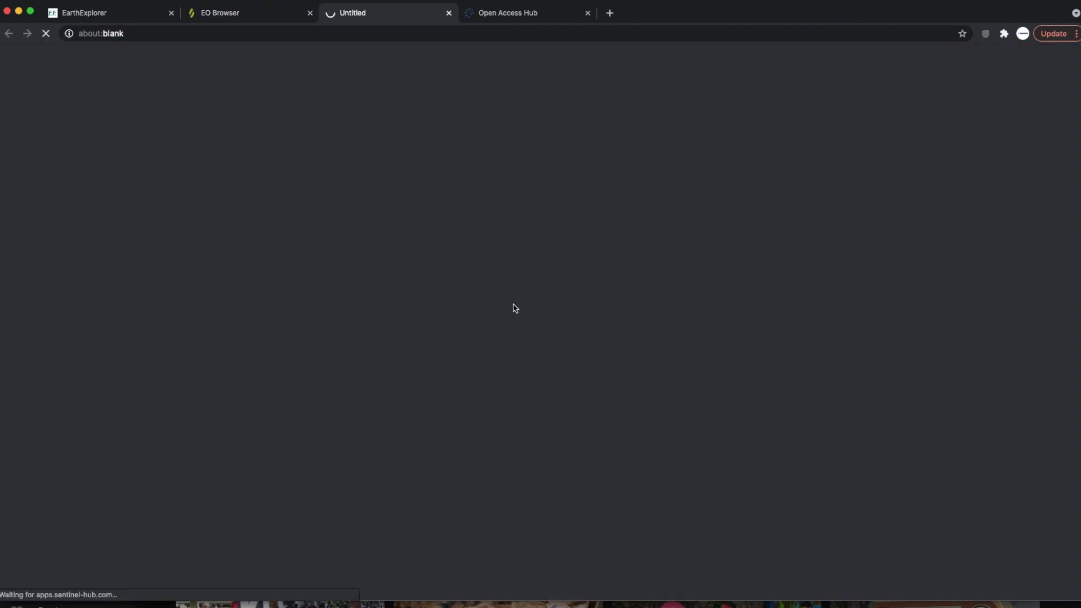
left_click(514, 13)
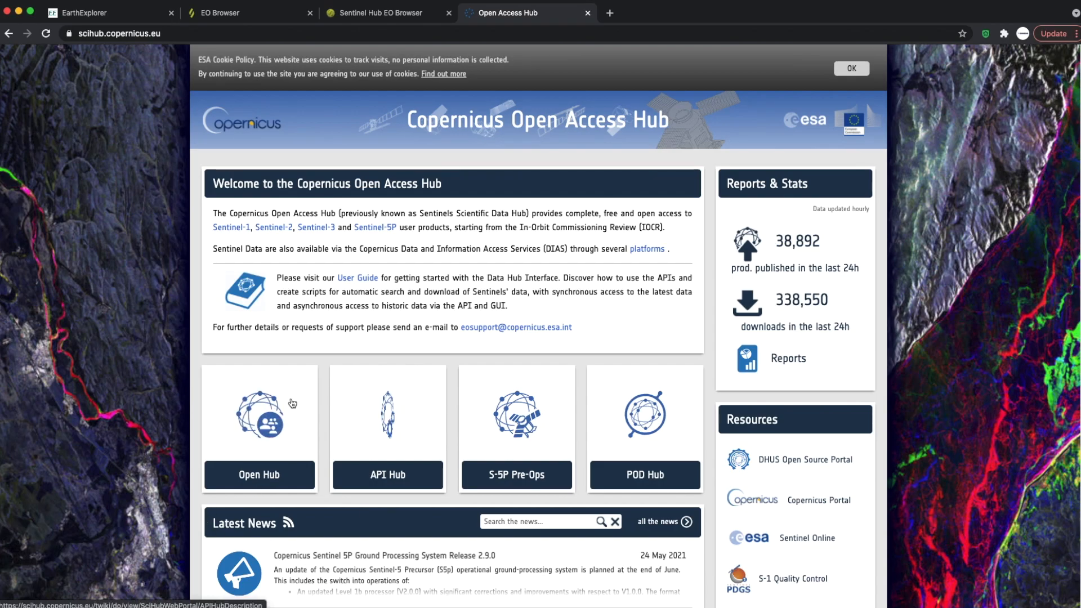
left_click(262, 476)
Draw a rectangular search area around the Edge Hill University campus in Ormskirk.
scroll(469, 415, "up", 2)
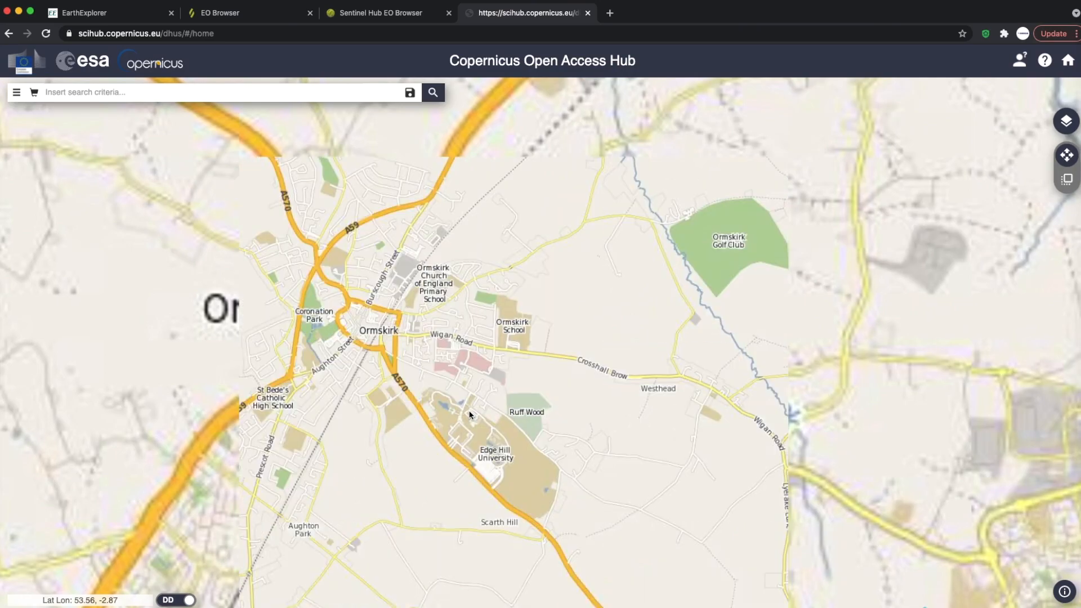
left_click_drag(494, 479, 534, 370)
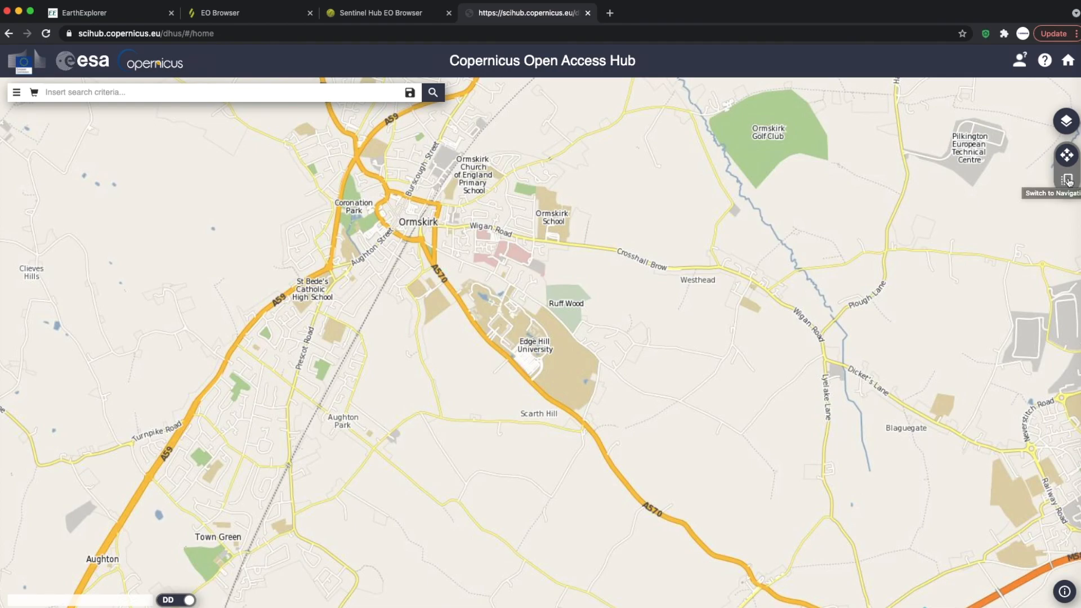
left_click(1068, 181)
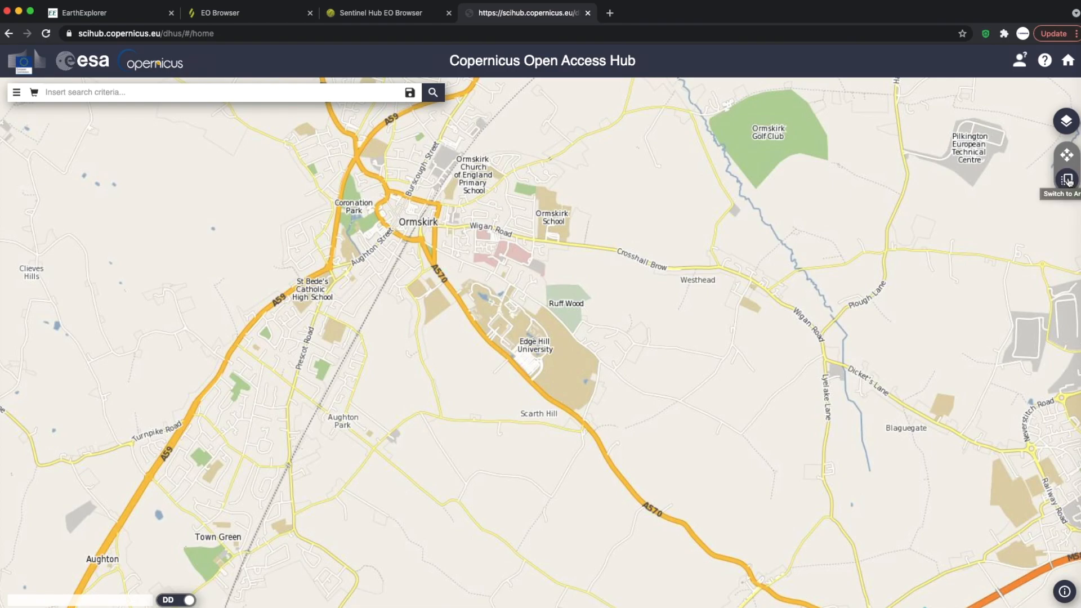
left_click_drag(483, 307, 713, 582)
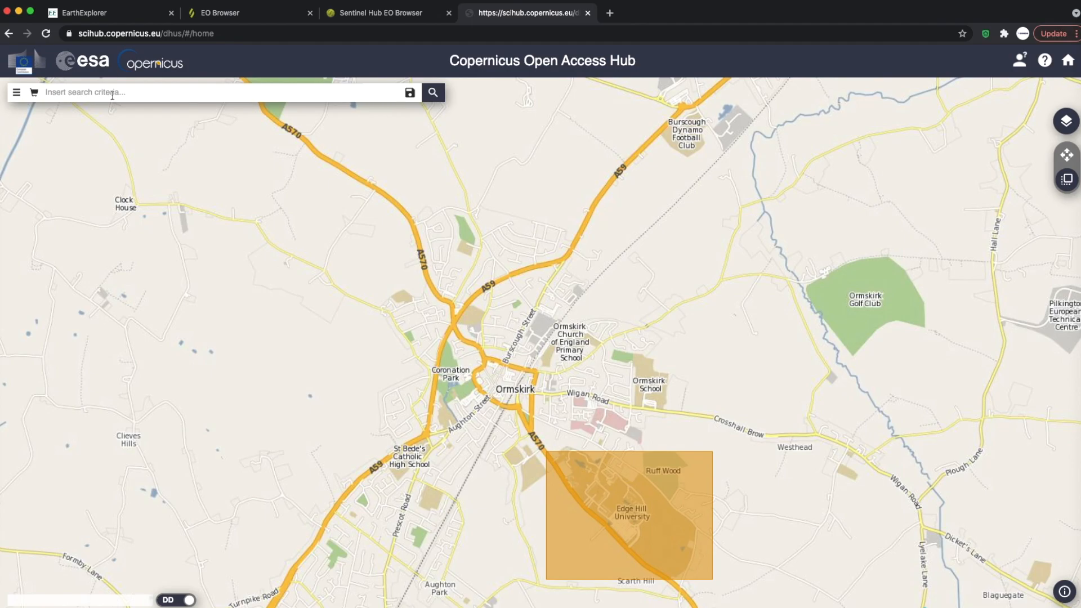
Set the sensing period in the advanced search from 2021/05/01 to 2021/05/31.
left_click(15, 92)
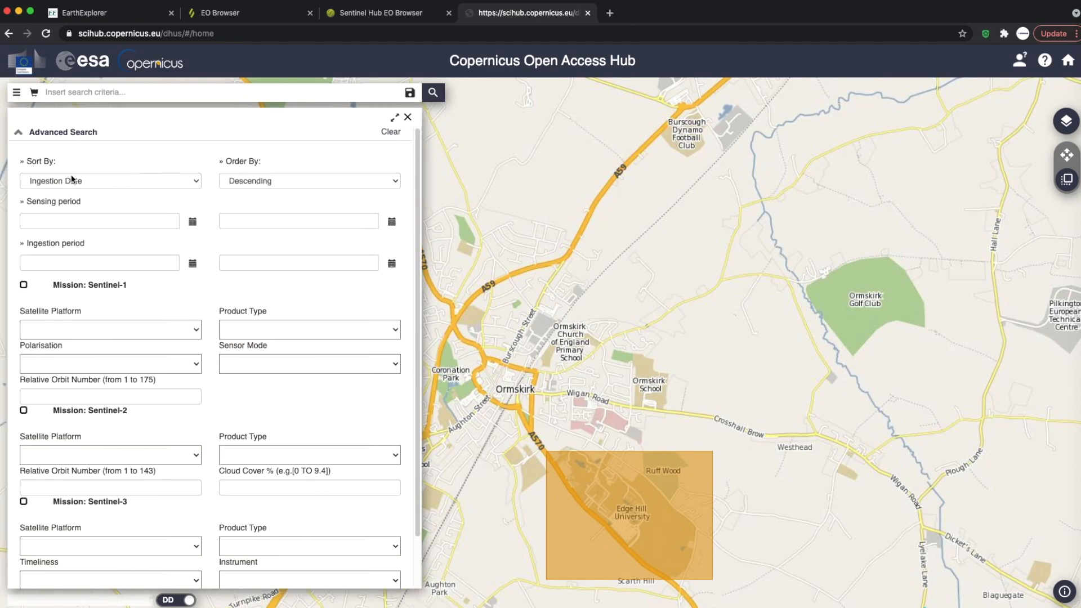
left_click(193, 223)
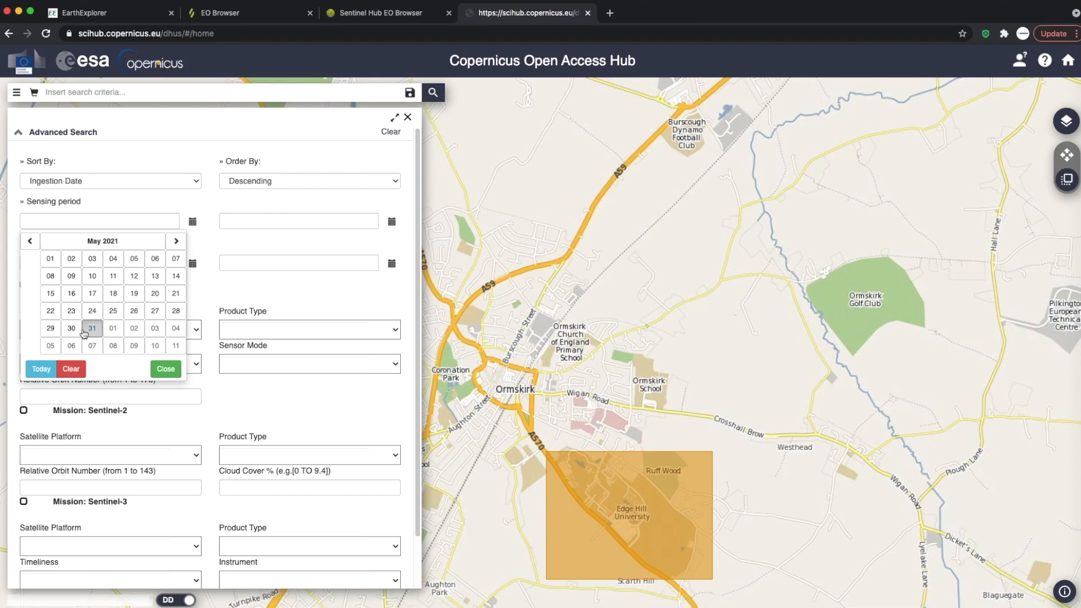
left_click(50, 260)
left_click(392, 221)
left_click(291, 328)
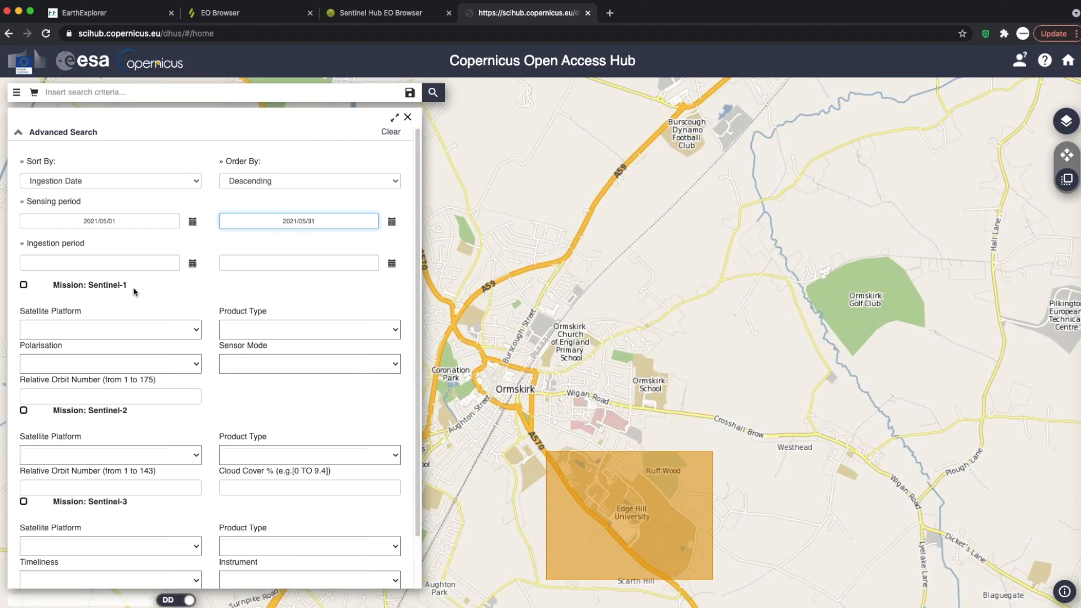
Limit the search to the Sentinel-2 mission with product type S2MSI1C and cloud cover [0 To 50].
left_click(24, 412)
left_click_drag(418, 236, 418, 298)
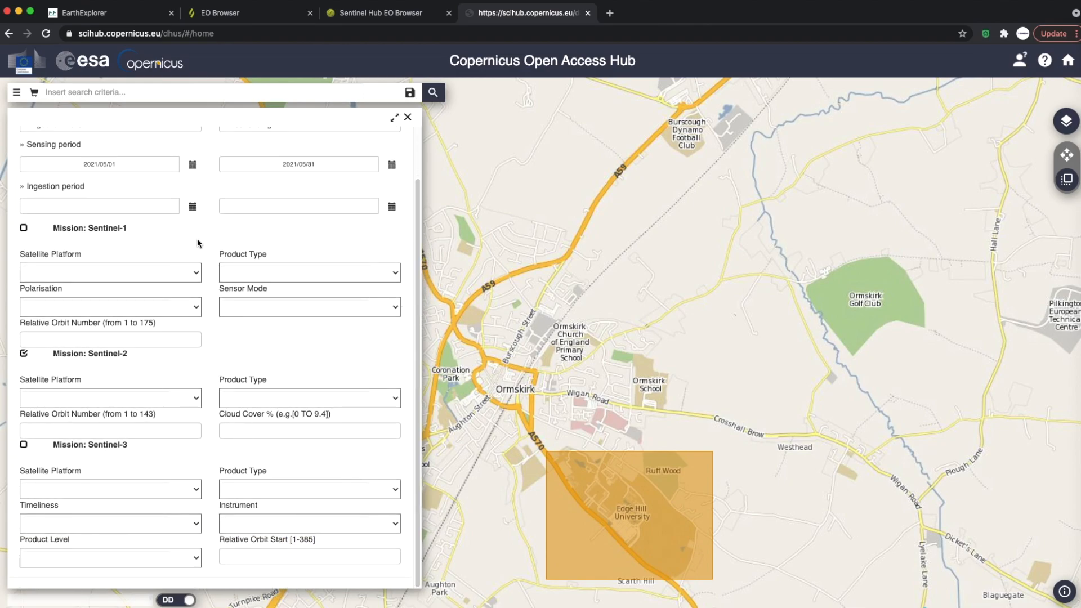
left_click(195, 398)
left_click(124, 399)
left_click(395, 399)
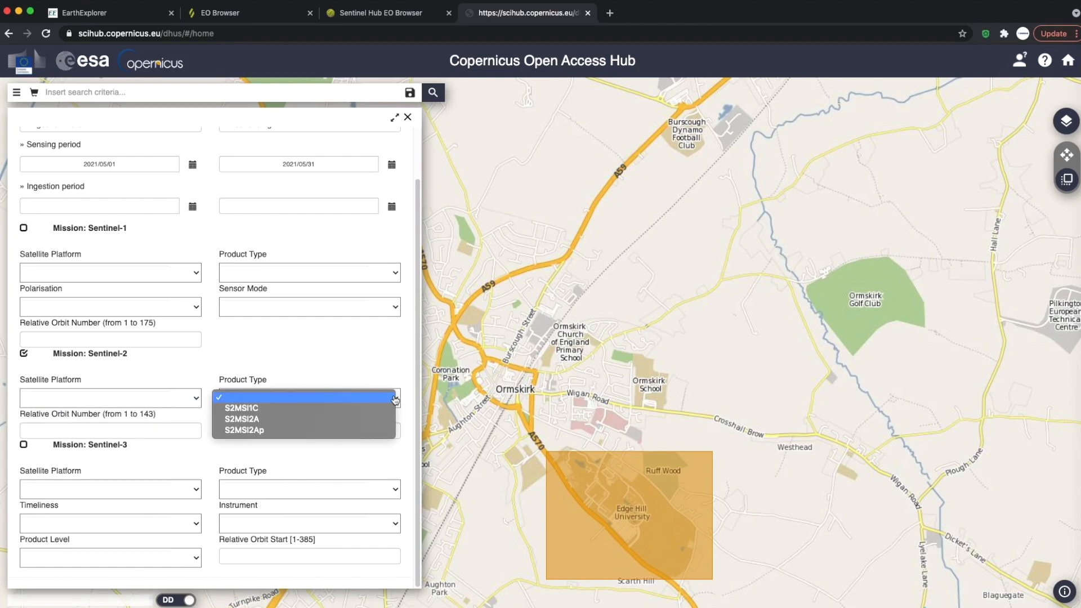
left_click(367, 423)
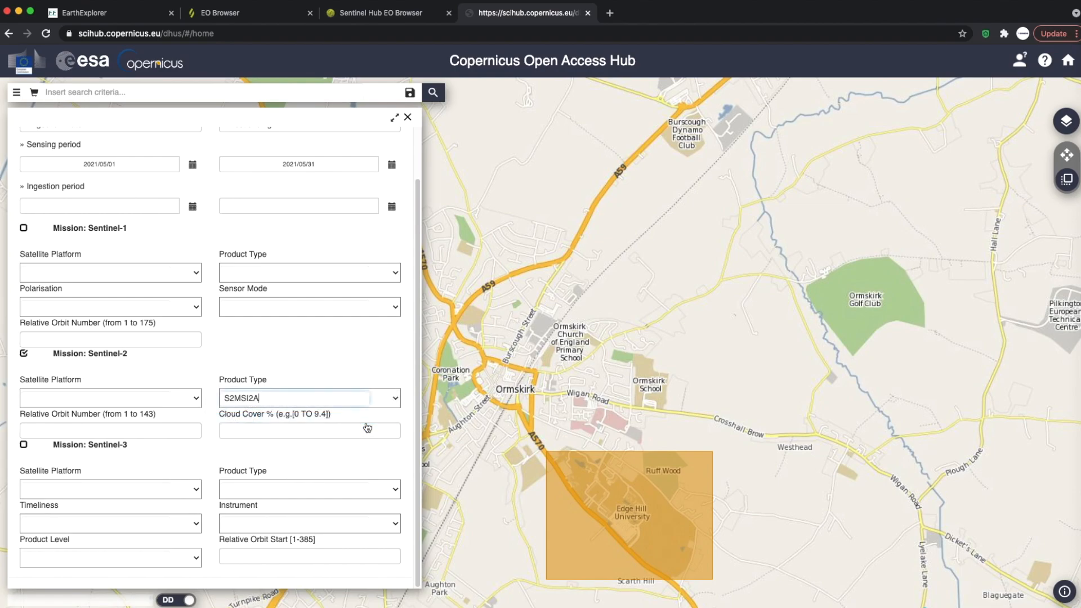
left_click(394, 399)
left_click(322, 386)
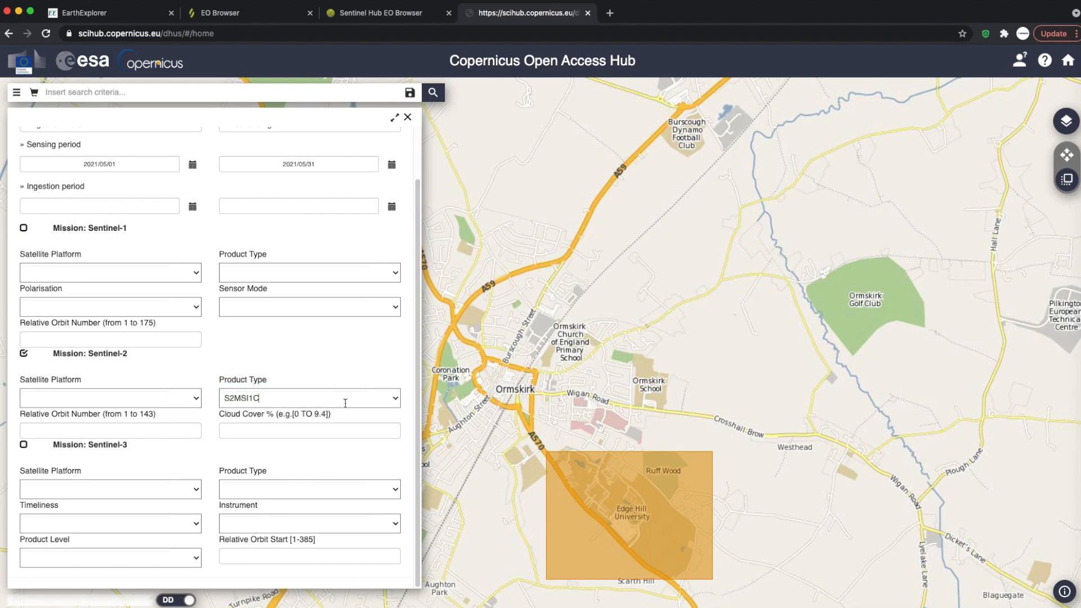
left_click(304, 431)
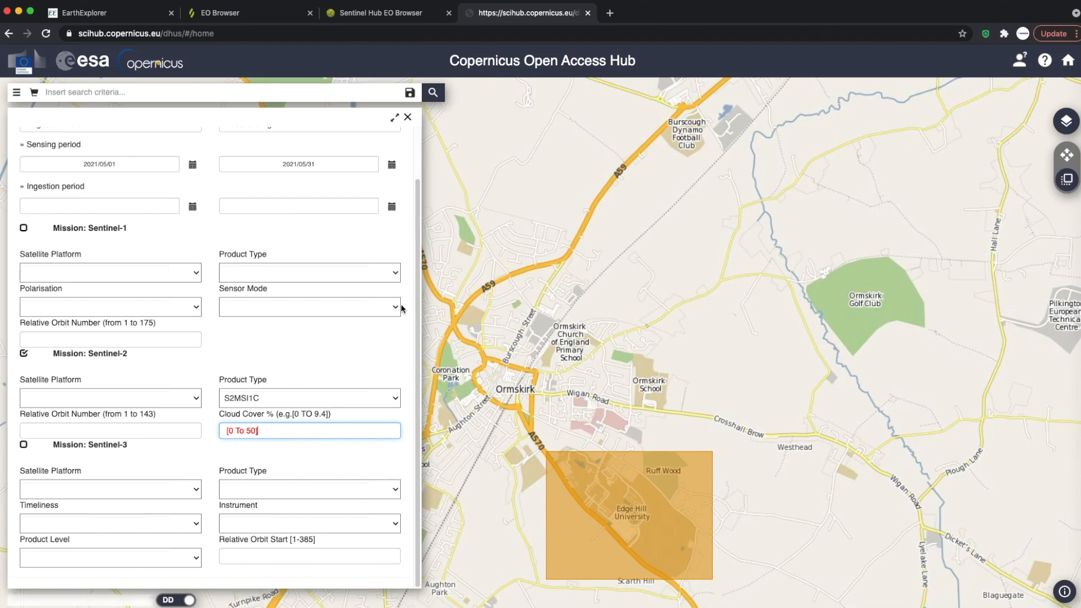
Run the search and log in to the Open Access Hub with the account password.
left_click(432, 92)
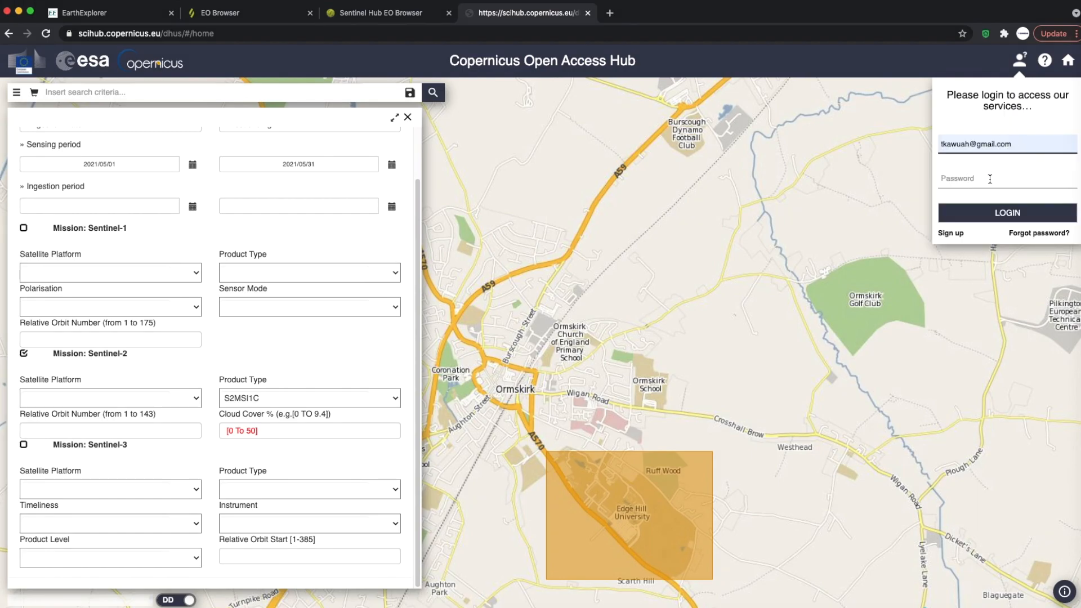
left_click(988, 183)
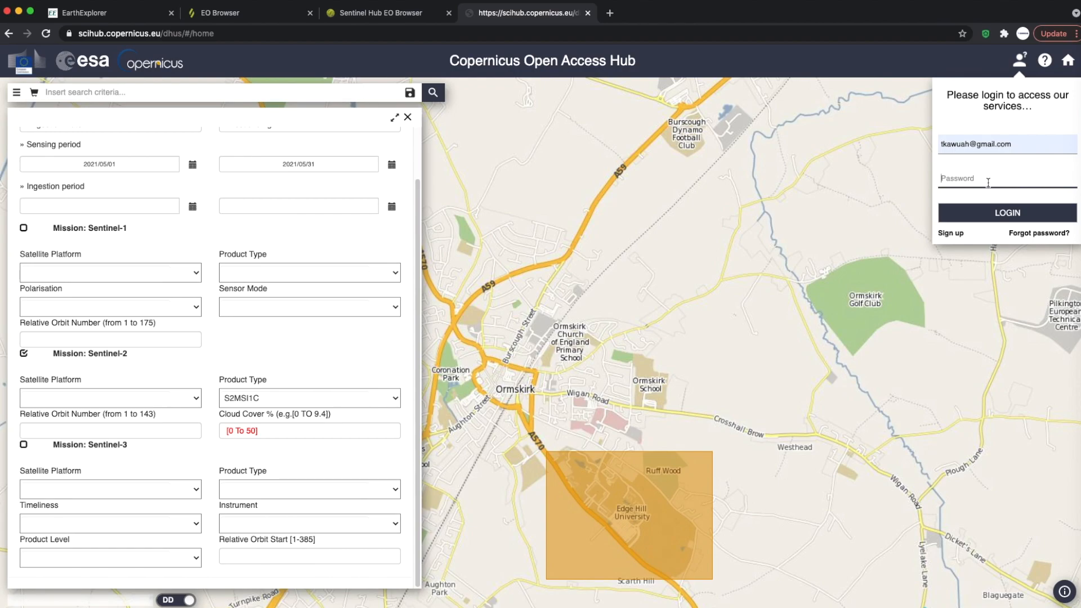
type("*")
key("Return")
Correct the Sentinel-2 cloud cover range to [0 TO 50] and run the product search again.
left_click(243, 488)
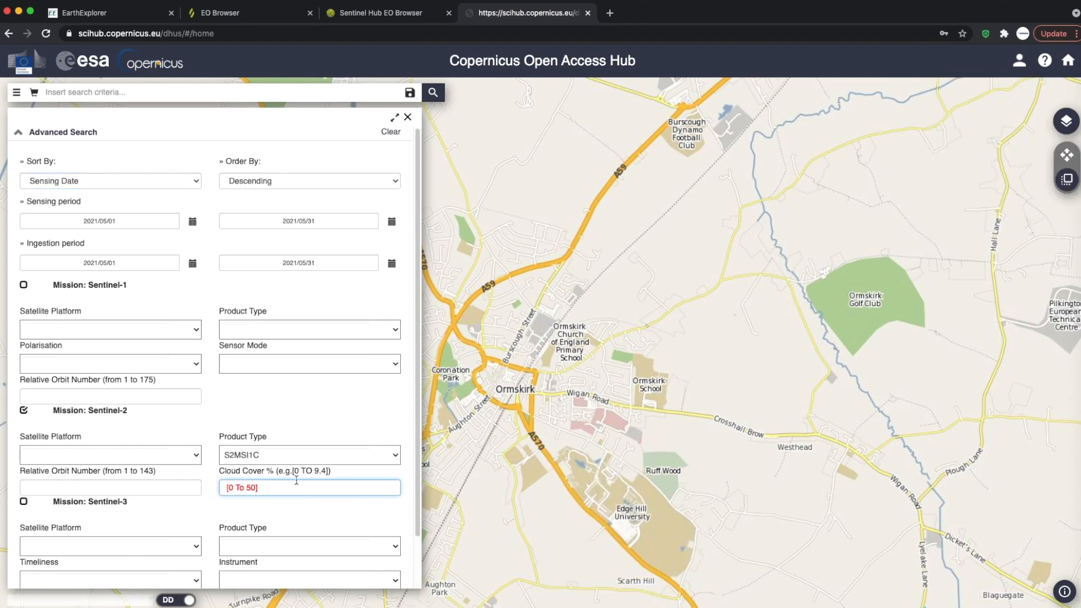
key("BackSpace")
type("O")
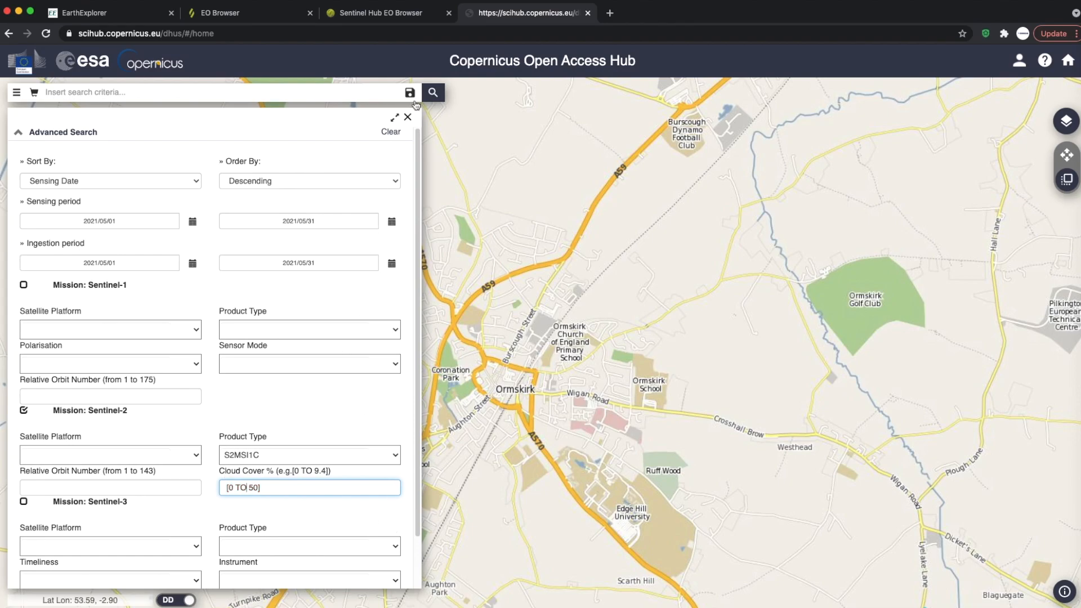
left_click(434, 94)
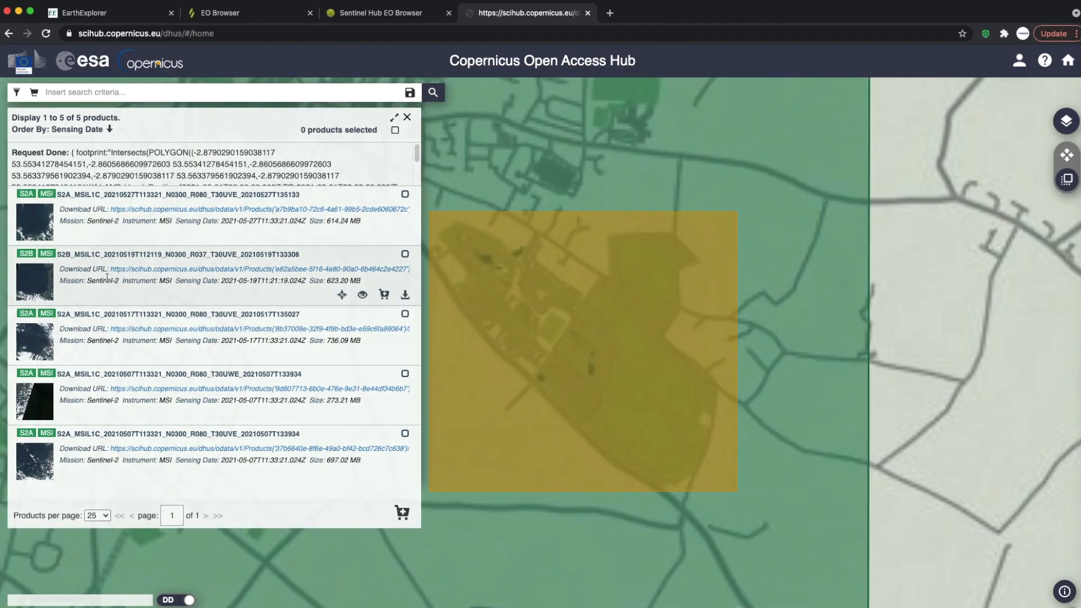
View the footprint, quicklook and attributes of the S2B T30UVE product sensed on 2021-05-19.
left_click(365, 295)
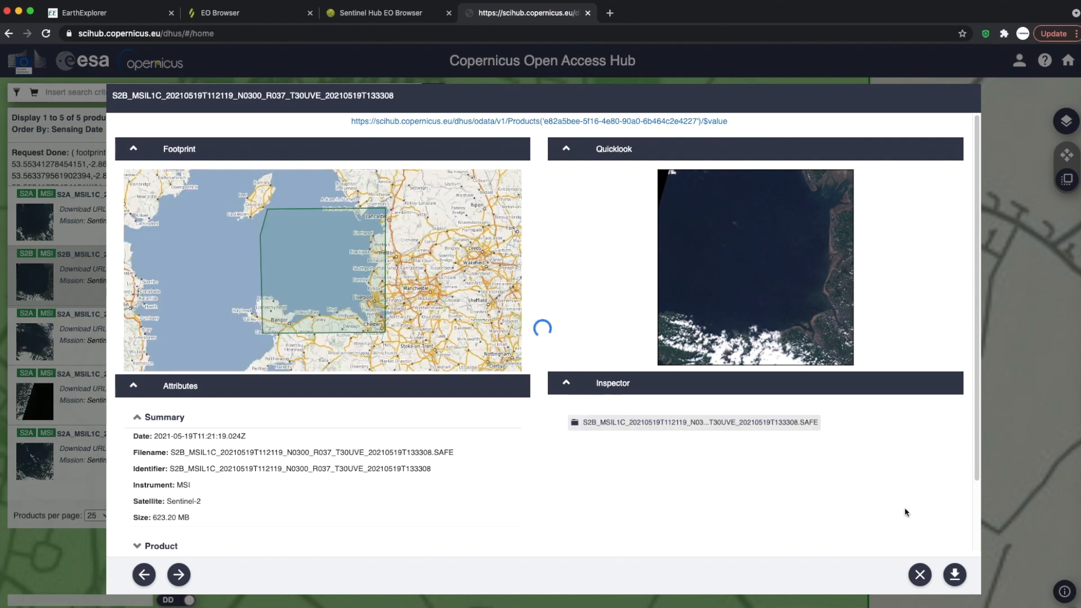
scroll(957, 434, "down", 3)
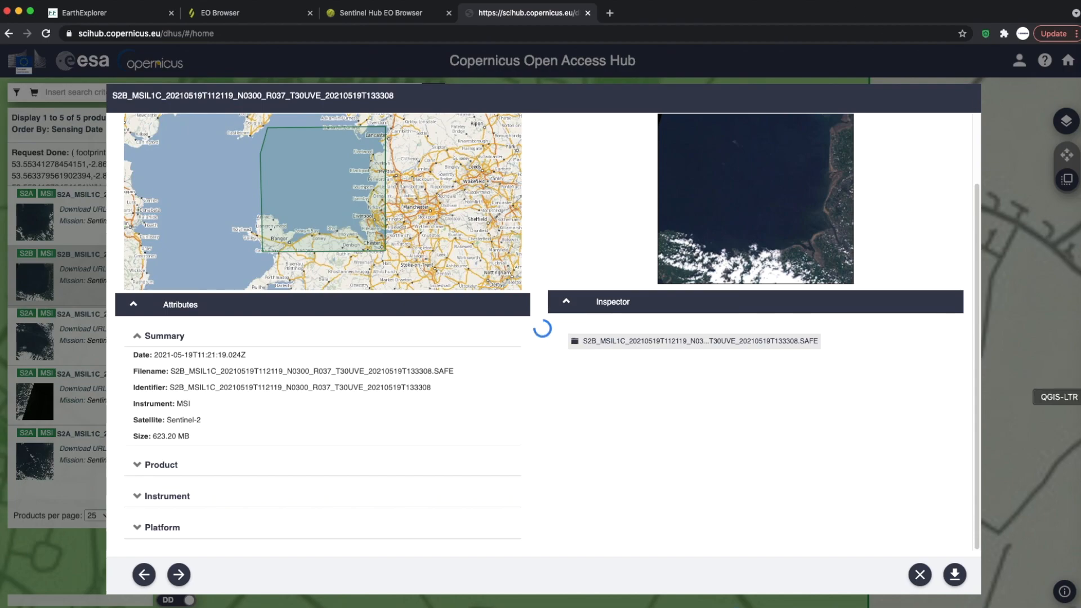
left_click(1077, 397)
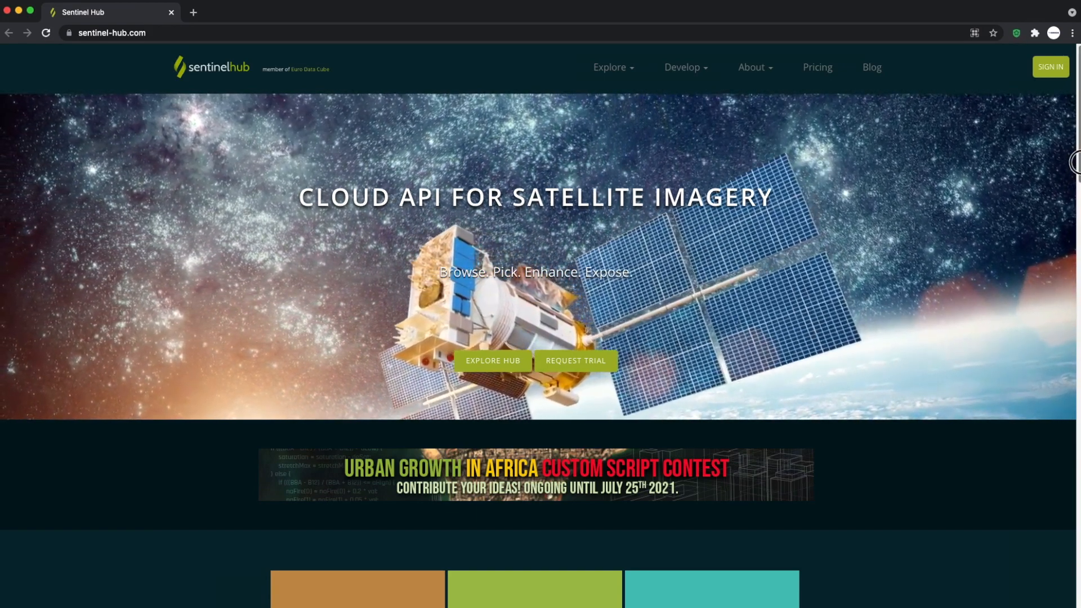
From the Sentinel Hub home page, go through Explore Hub to EO Browser and launch the application.
scroll(708, 276, "down", 1)
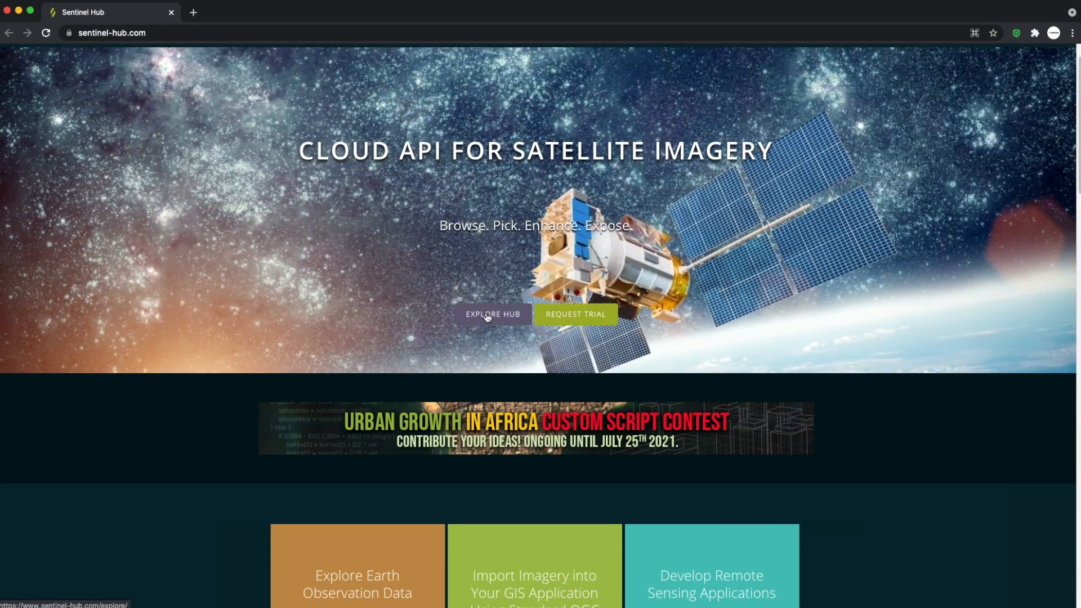
left_click(487, 315)
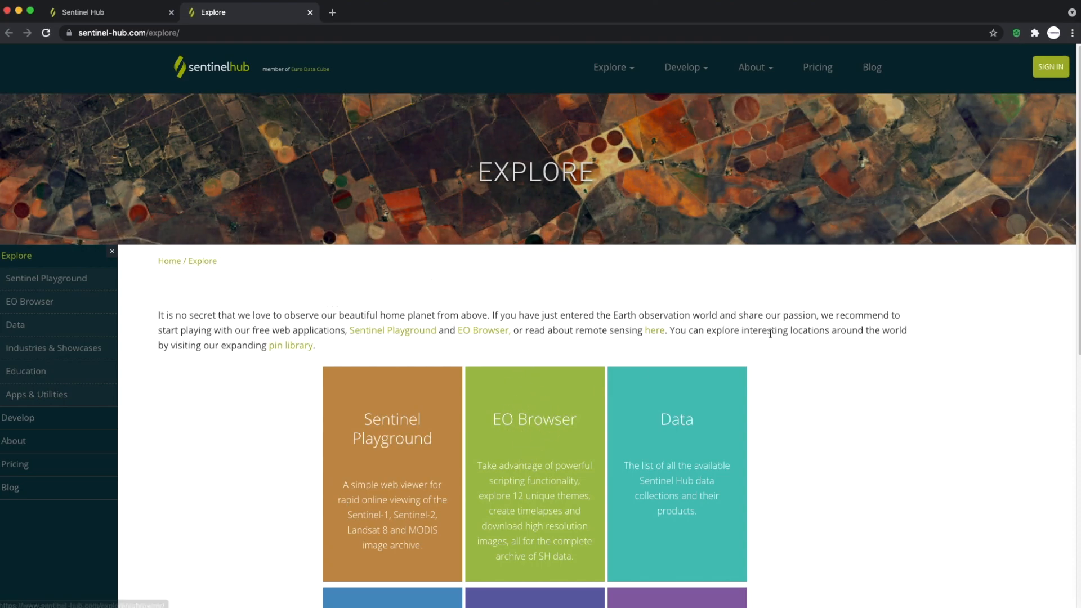
scroll(1073, 212, "down", 4)
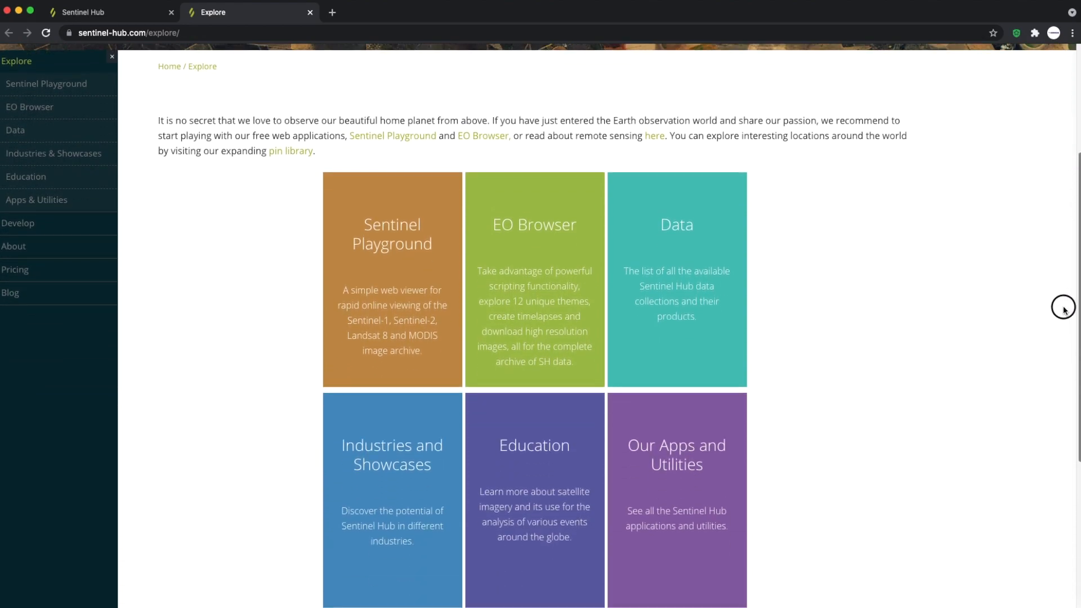
left_click(542, 214)
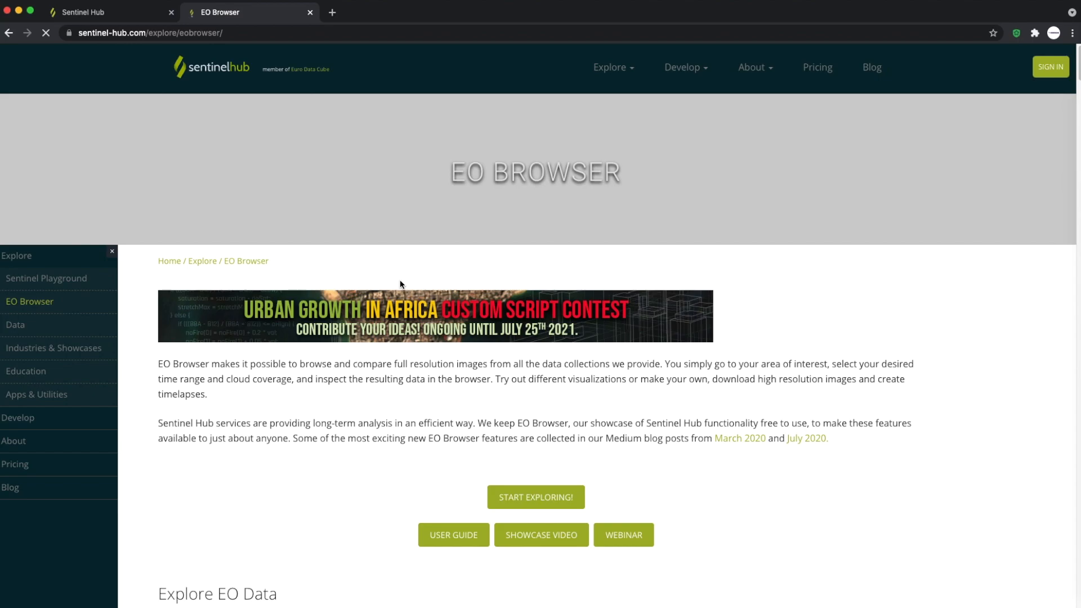
left_click(535, 499)
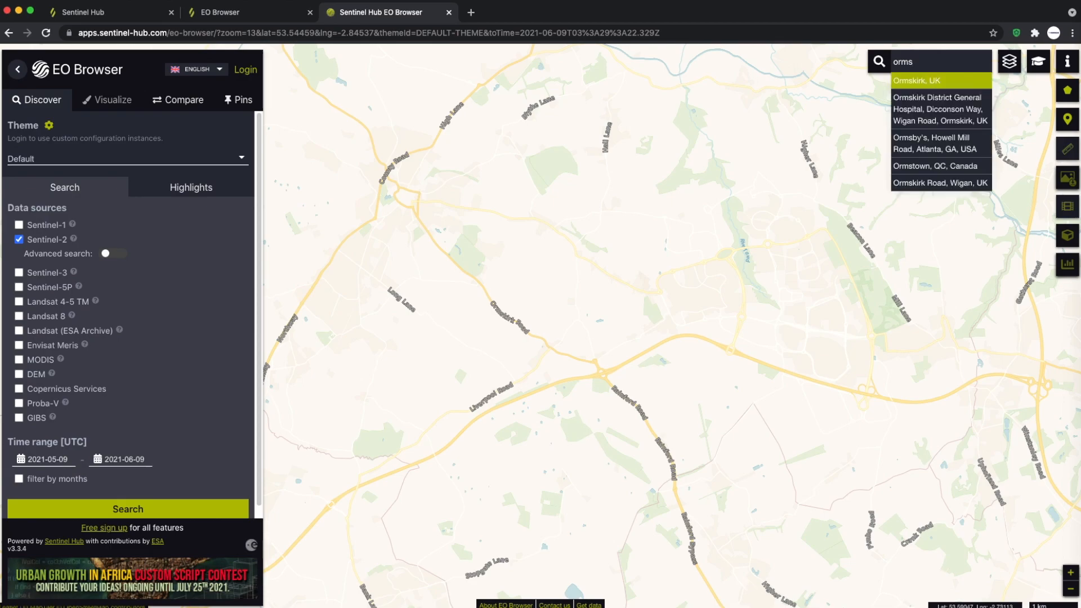
Go to Ormskirk, UK on the map and outline a four-sided area of interest of about 1.17 km² around the university campus.
left_click(932, 82)
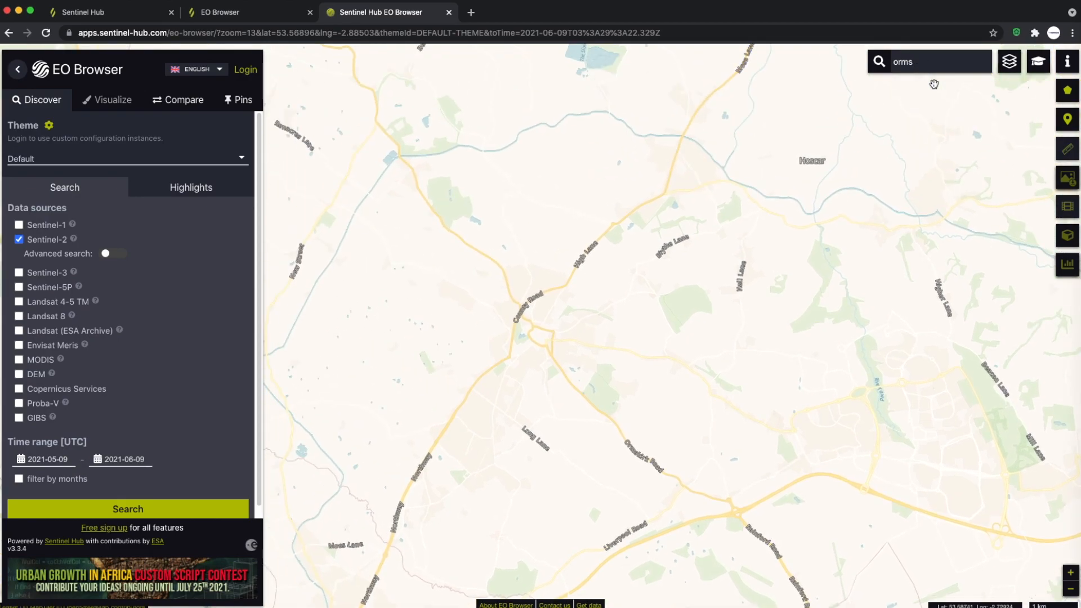
mouse_move(1067, 92)
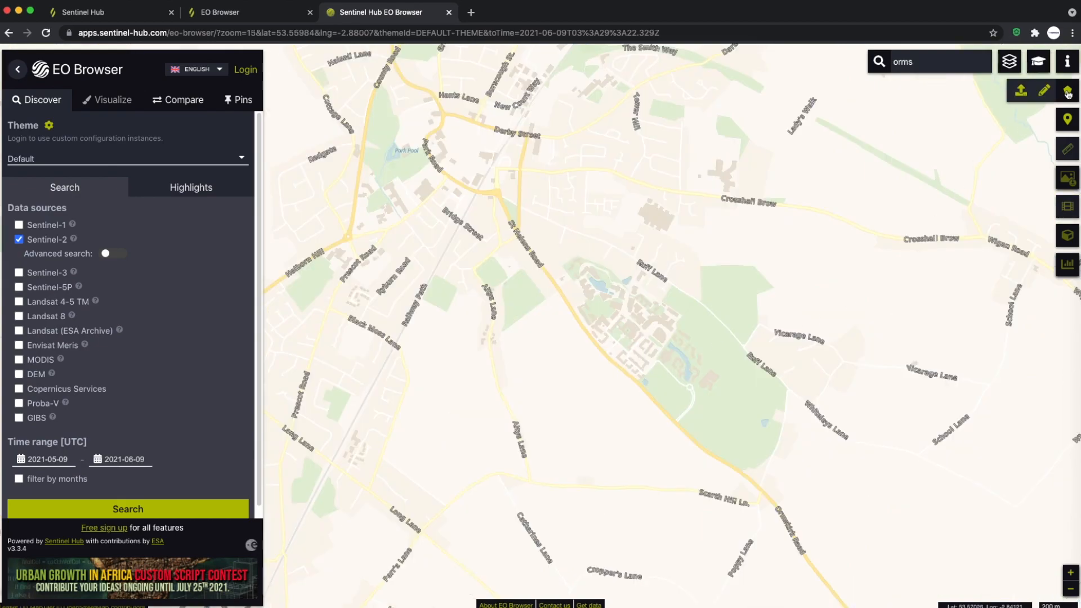
left_click(1045, 93)
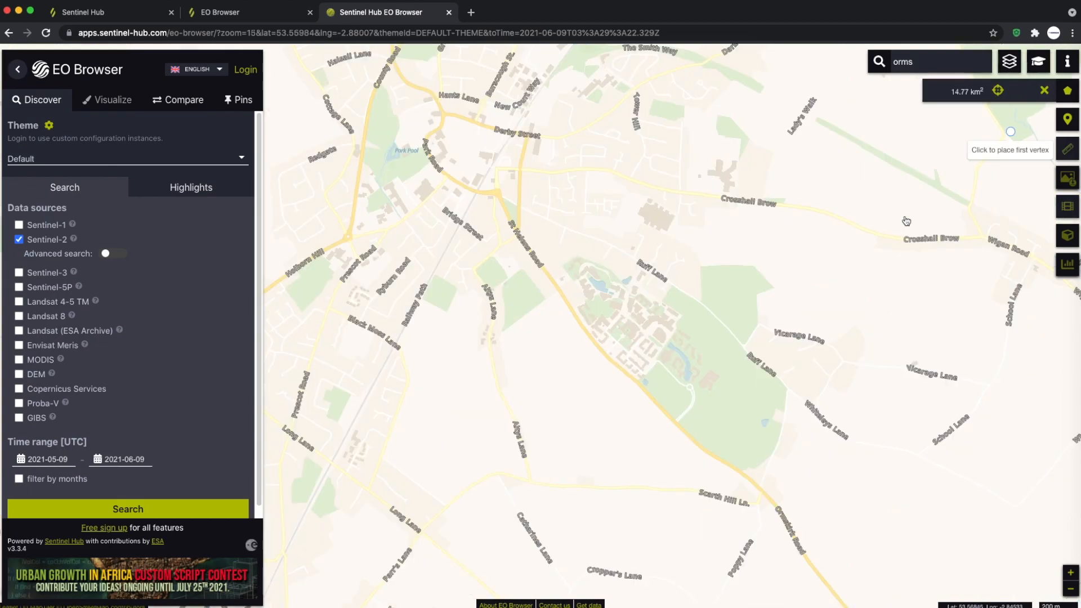
mouse_move(573, 273)
left_mouse_down()
mouse_move(659, 332)
mouse_move(613, 287)
left_mouse_up()
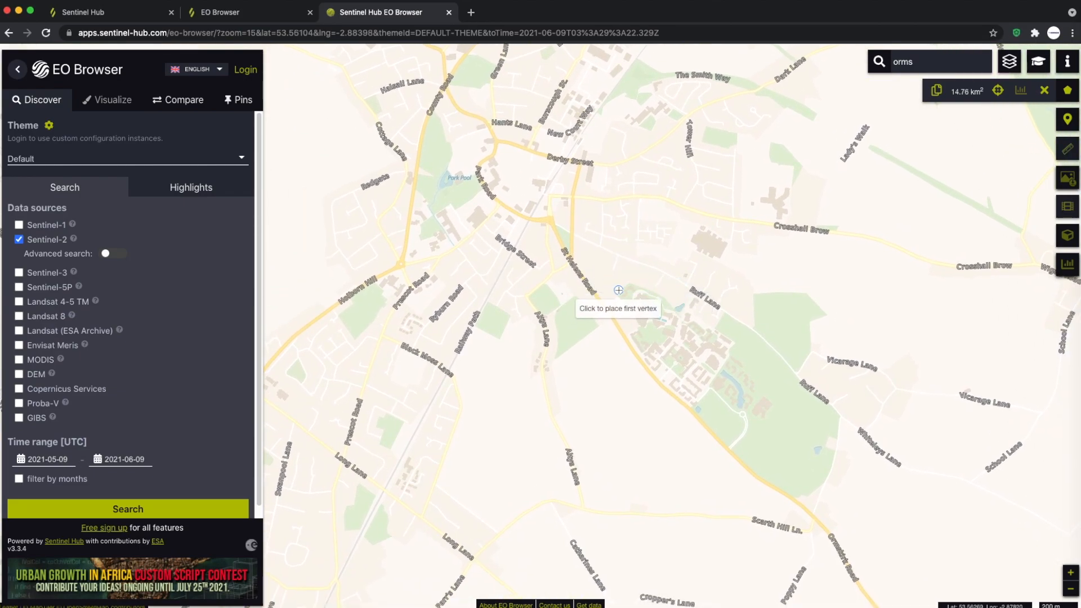
left_click(618, 290)
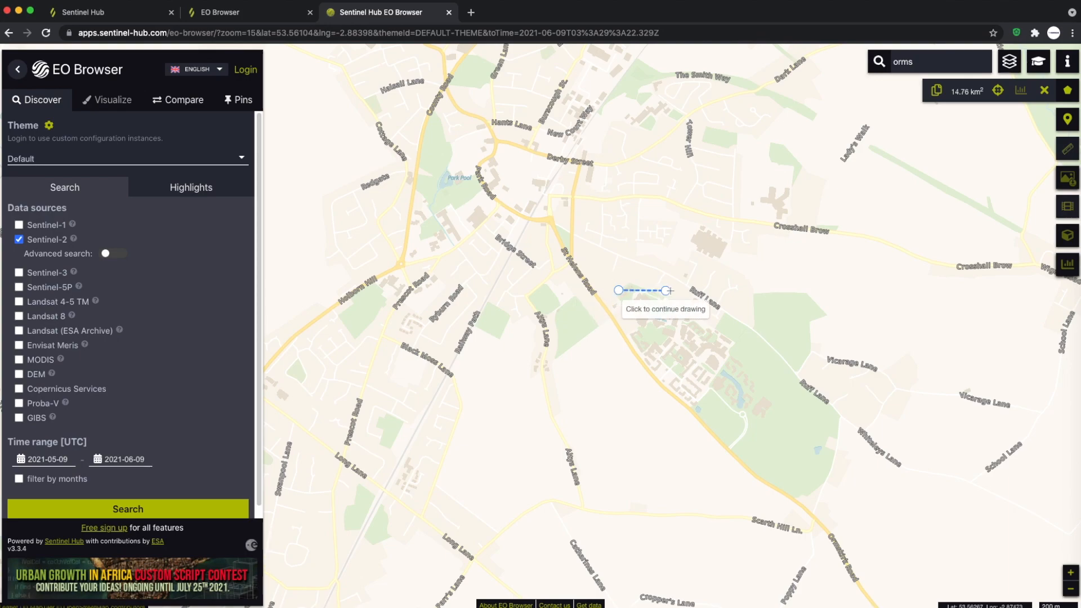
left_click(838, 293)
left_click(830, 523)
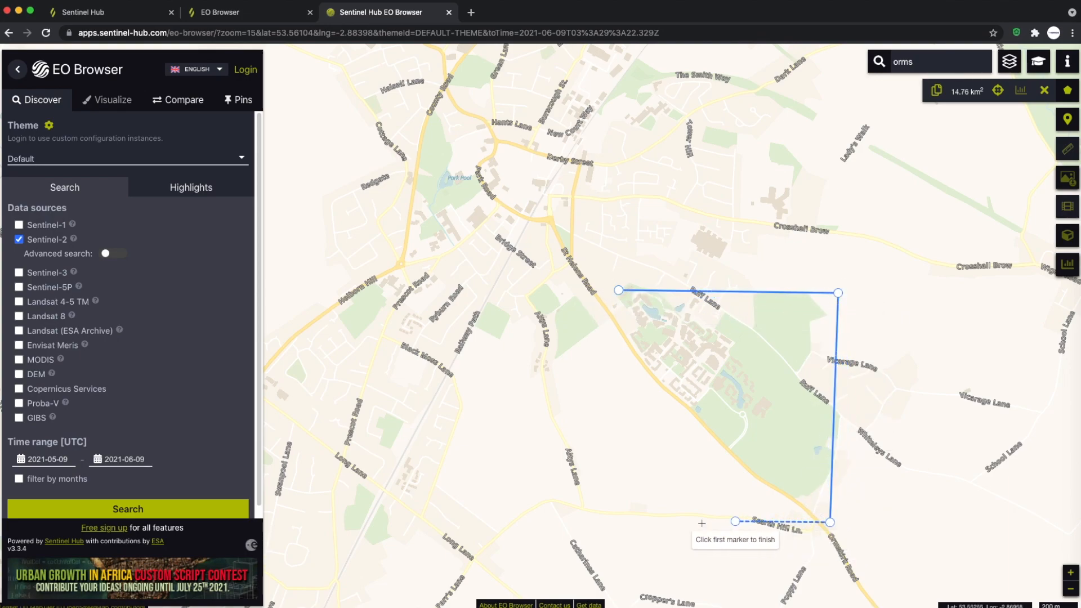
left_click(615, 509)
left_click(615, 509)
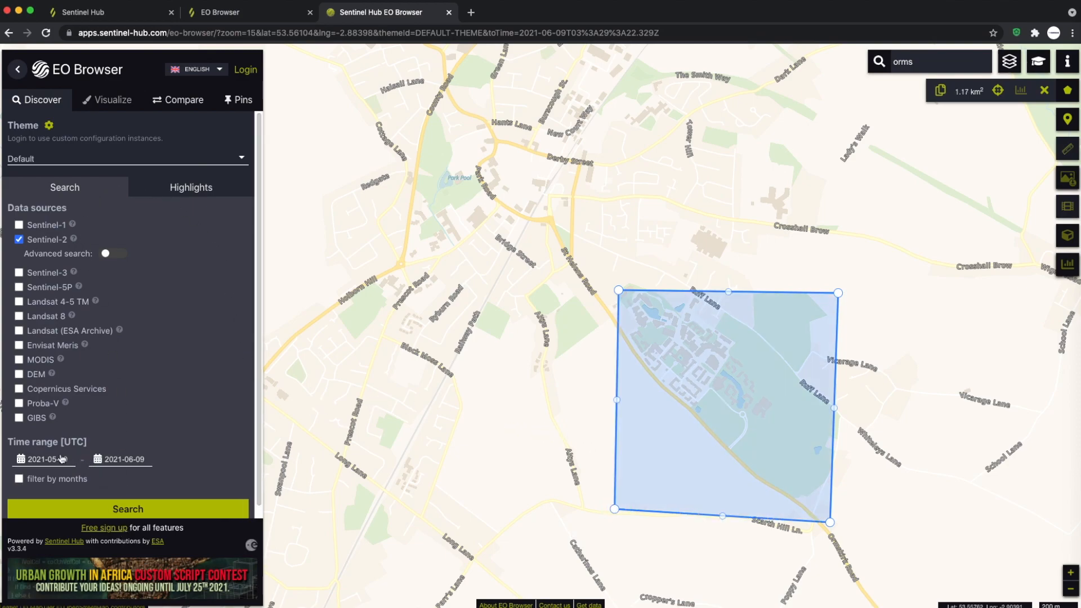
Set the start of the time range to 2021-05-01 and run the Sentinel-2 search.
left_click(25, 459)
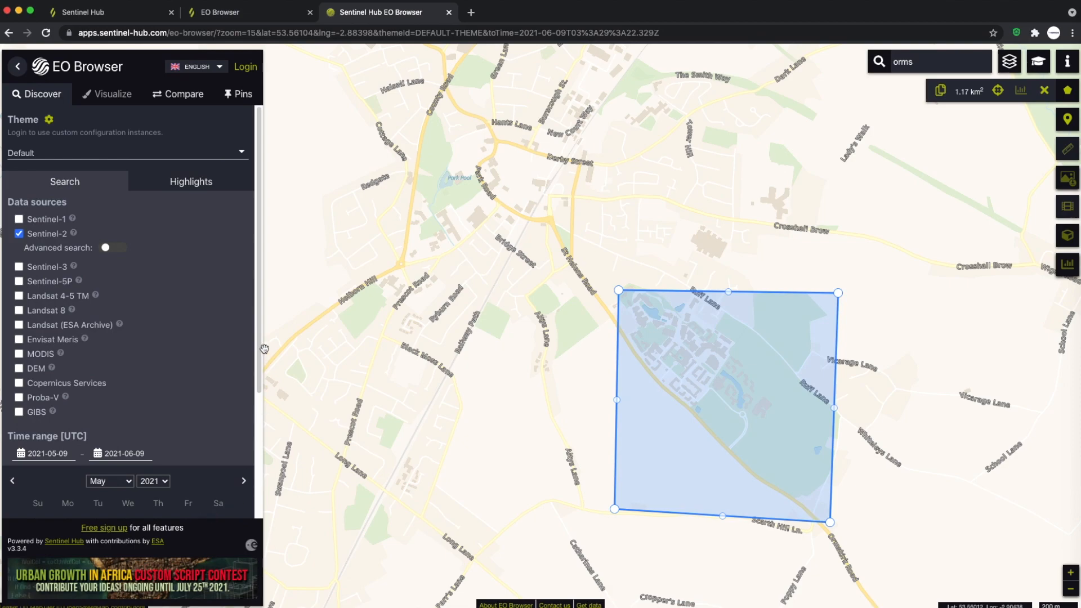
left_click_drag(260, 349, 246, 457)
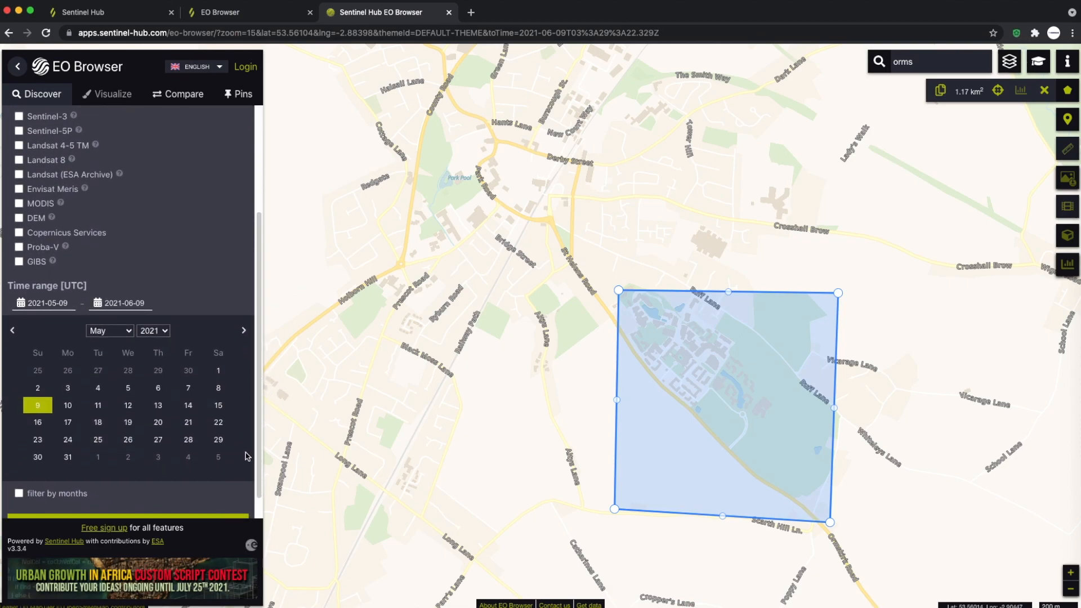
left_click(219, 371)
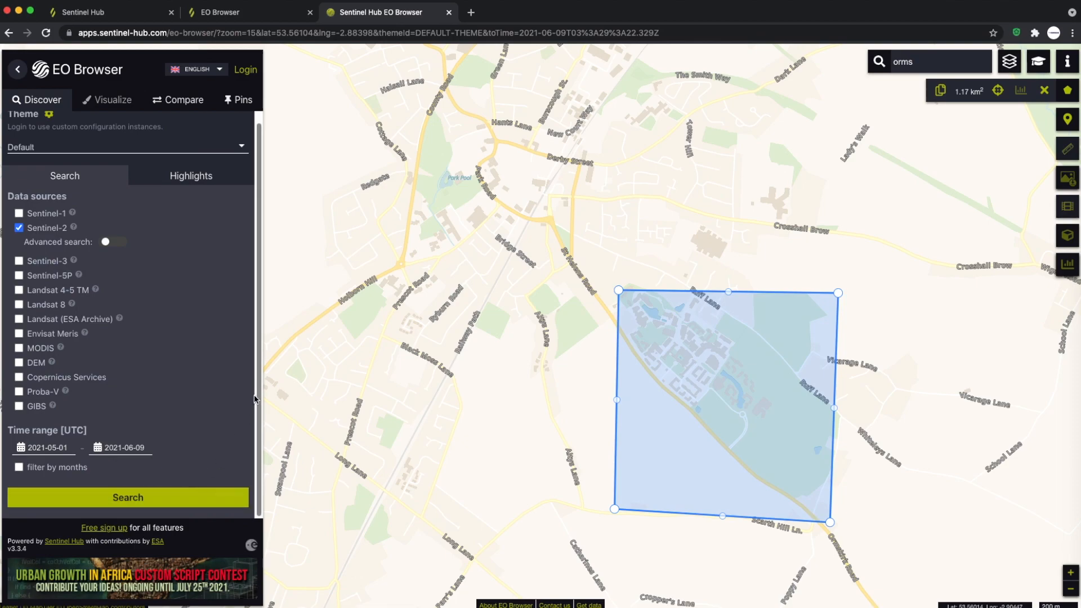
scroll(258, 396, "down", 1)
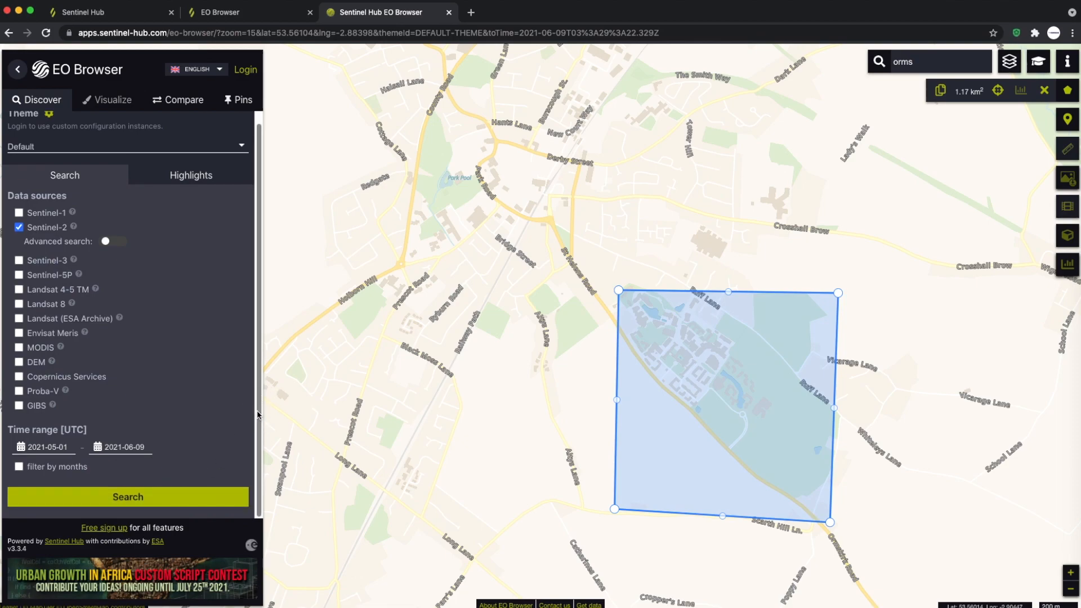
left_click(161, 501)
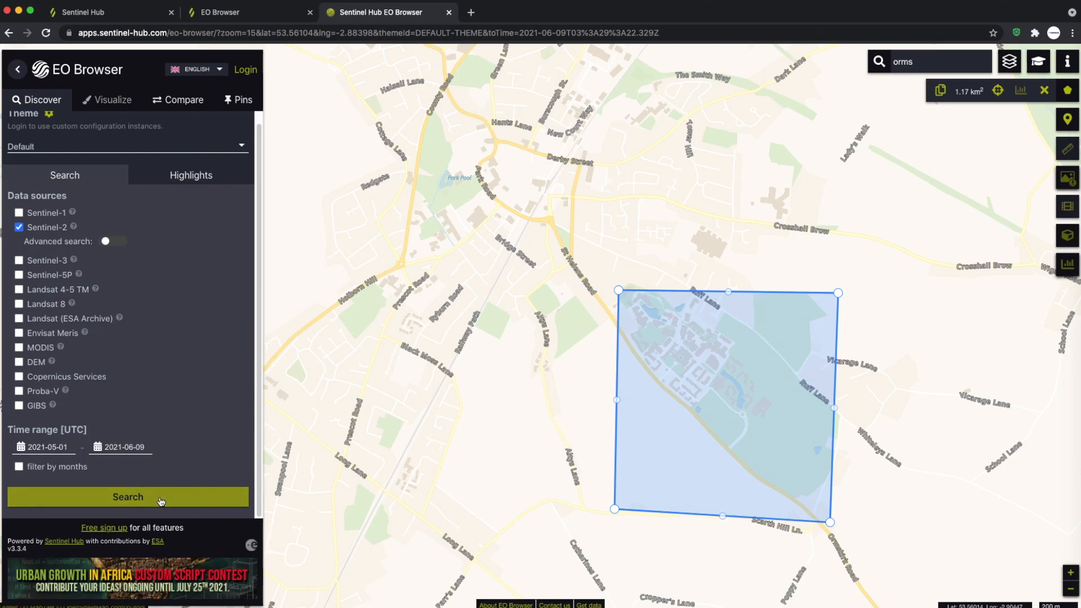
left_click(161, 501)
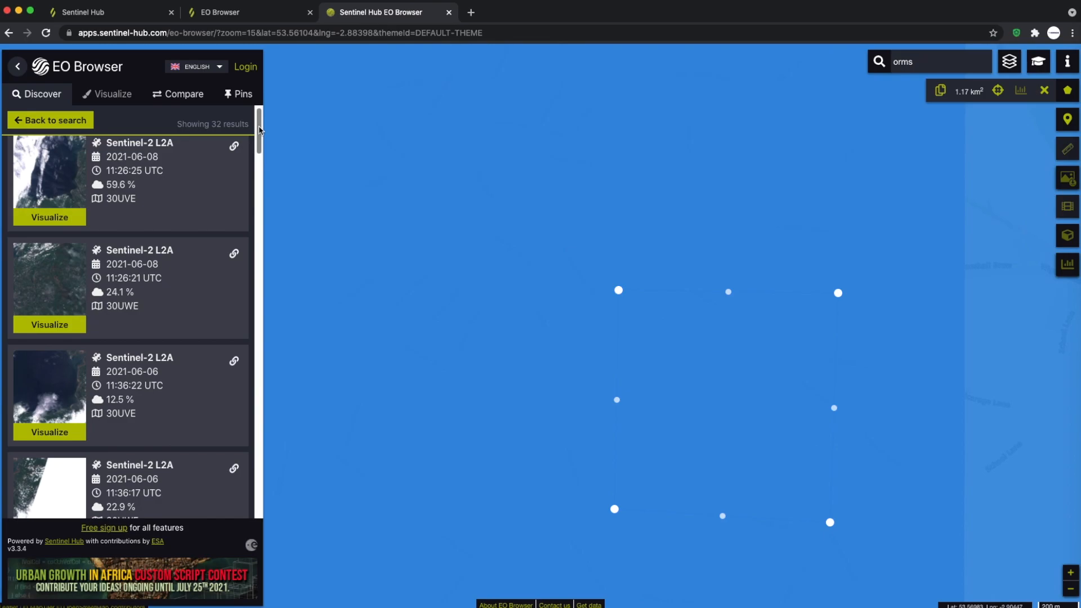
Look through the Sentinel-2 L2A results, comparing the sensing dates, cloud cover percentages and tiles of the May 2021 scenes.
left_click_drag(259, 128, 236, 316)
scroll(235, 317, "down", 1)
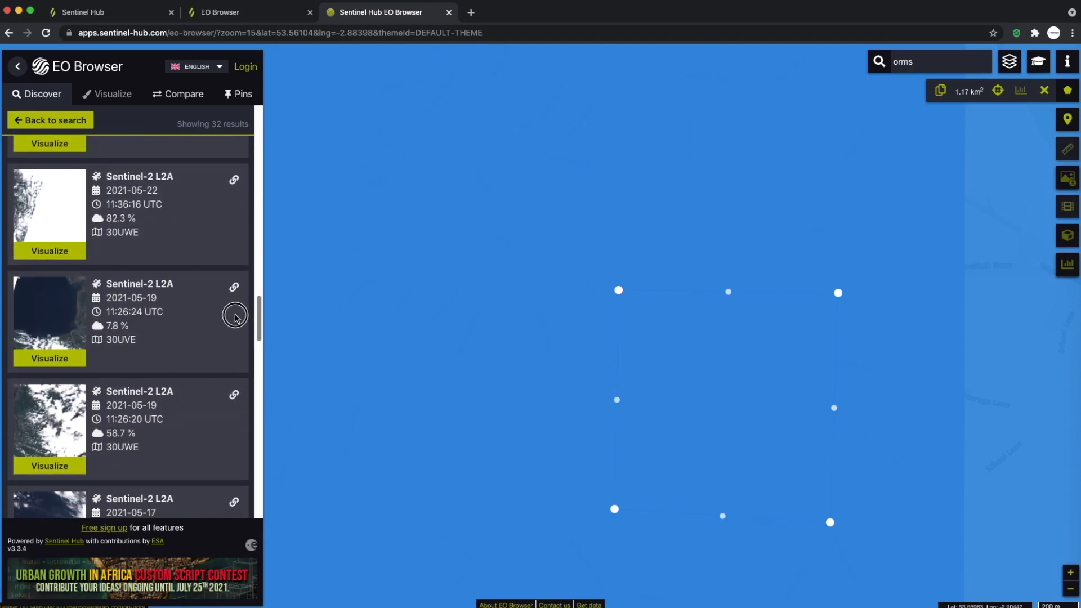
scroll(235, 317, "down", 2)
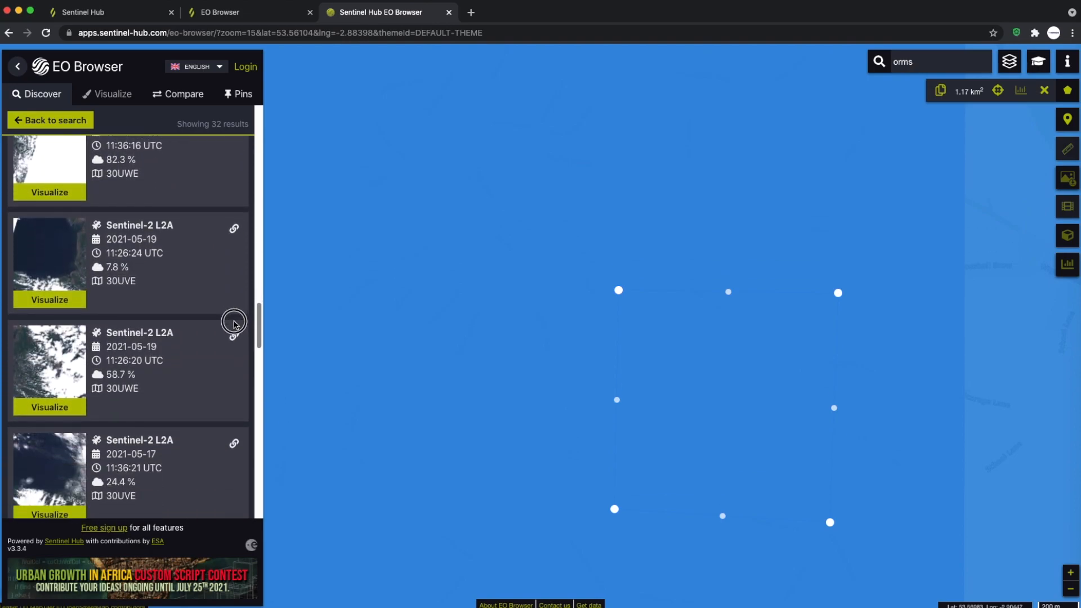
left_click_drag(235, 324, 230, 431)
scroll(230, 431, "down", 6)
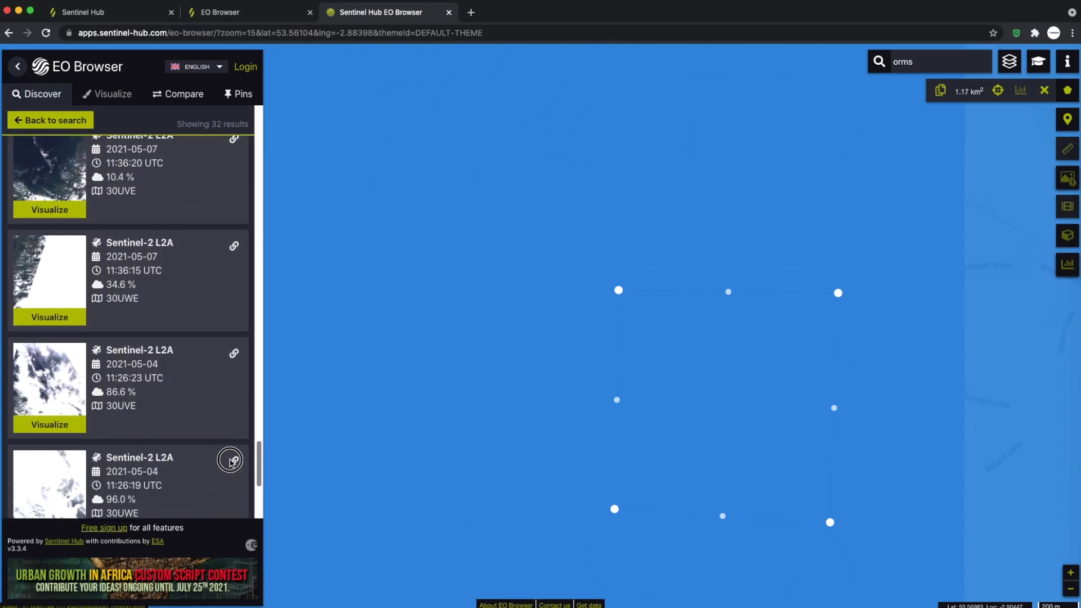
scroll(230, 469, "down", 5)
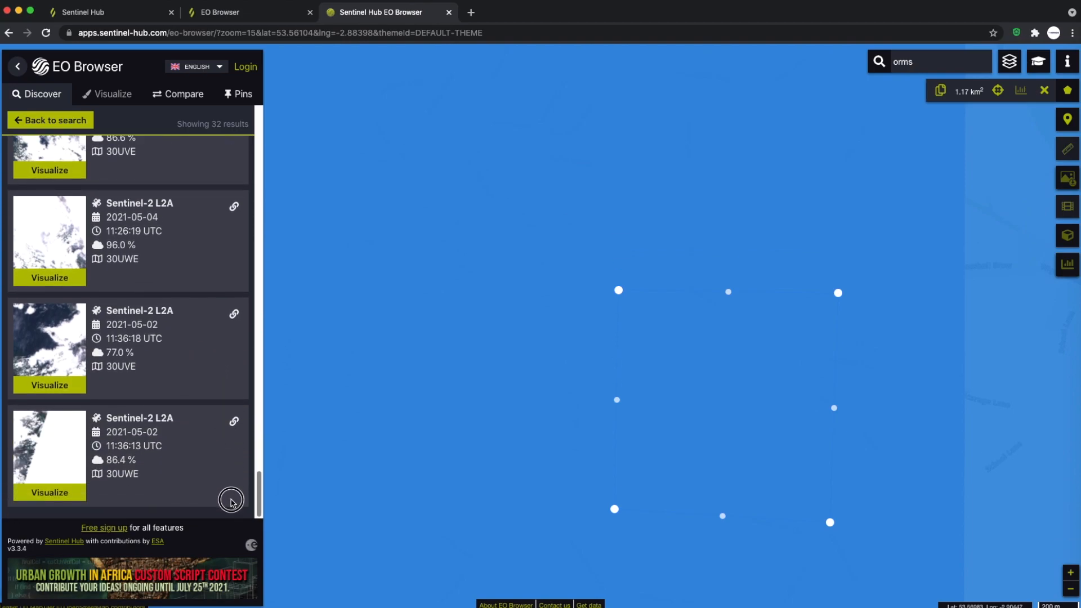
scroll(231, 464, "up", 10)
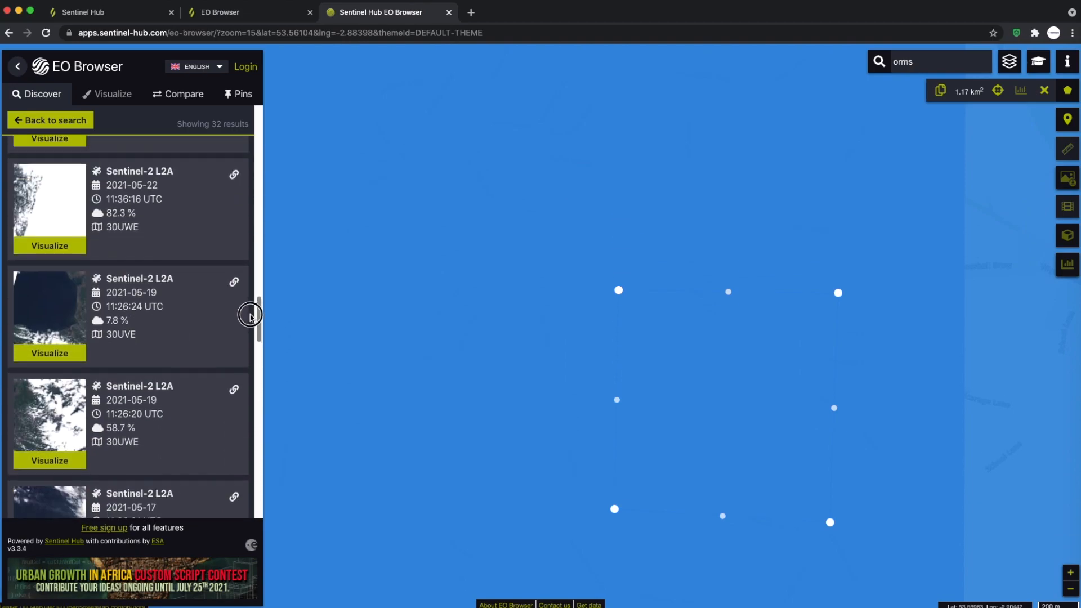
scroll(247, 311, "up", 1)
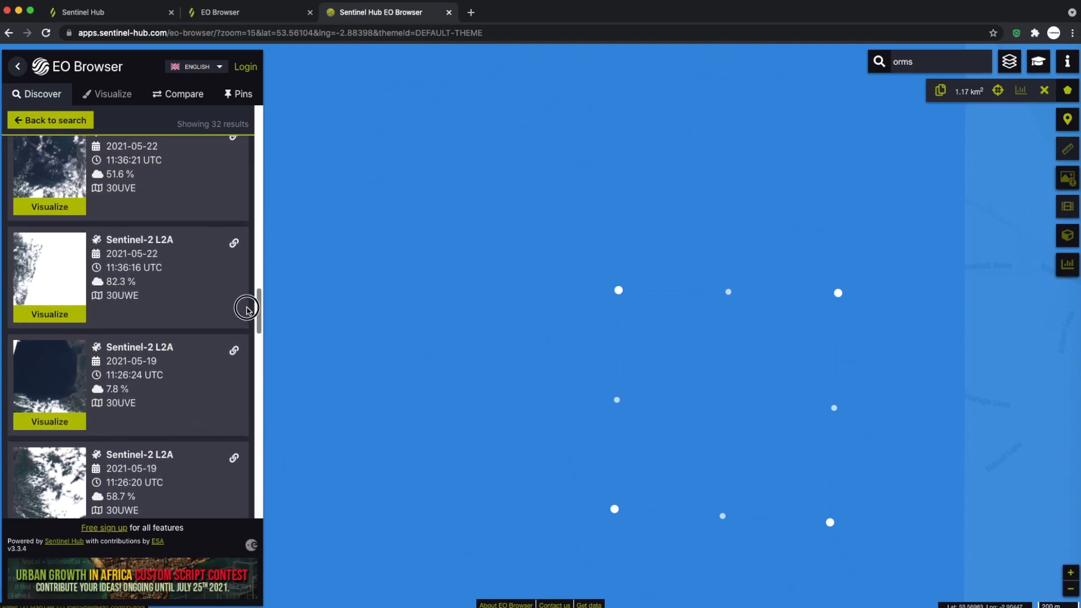
scroll(247, 309, "up", 5)
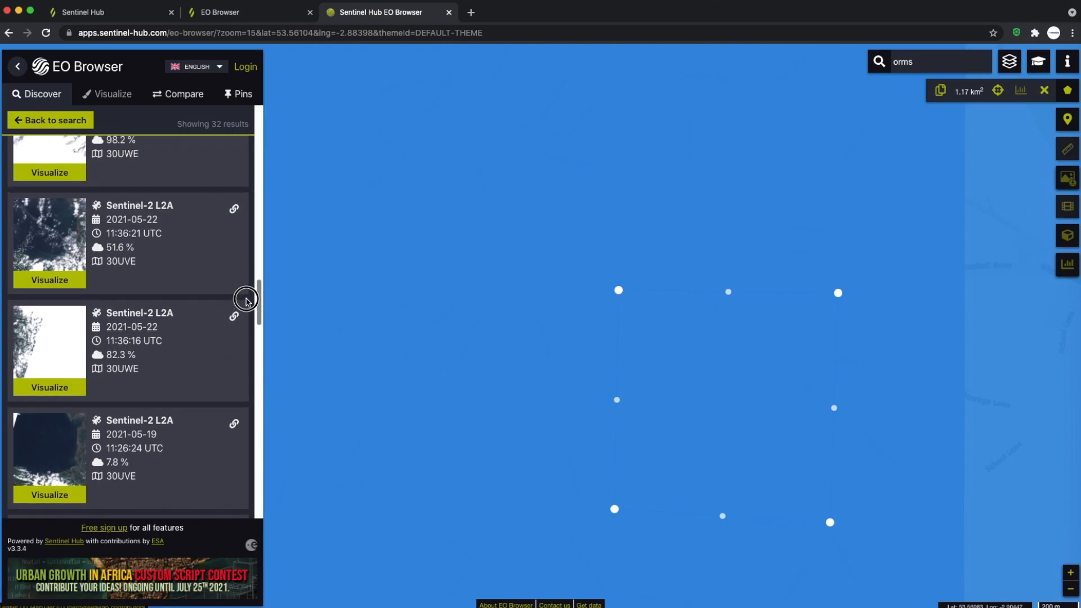
scroll(246, 300, "up", 1)
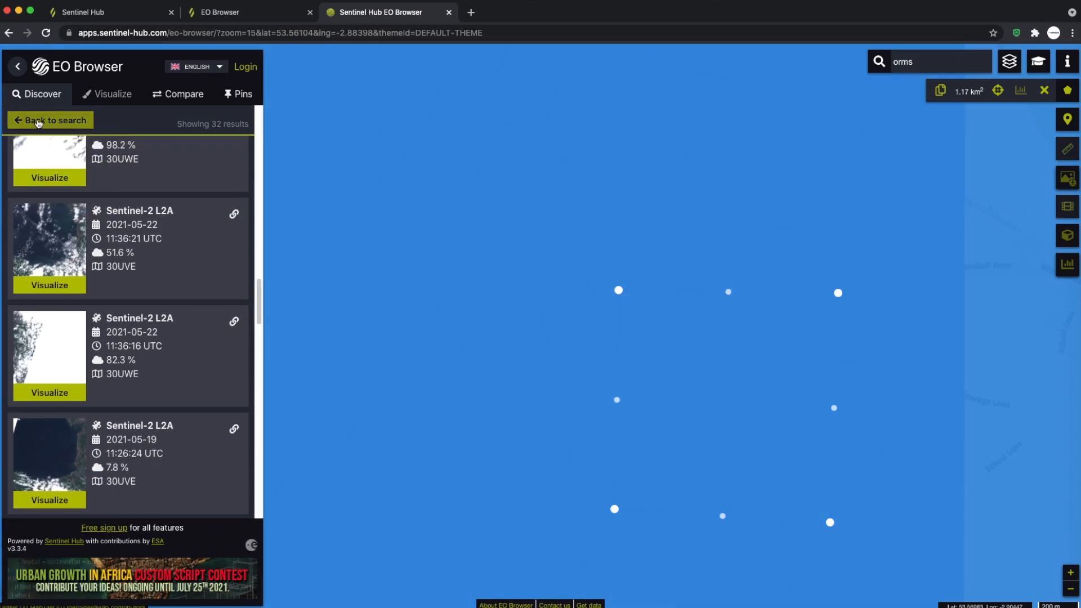
Return to the search settings, enable Sentinel-2 advanced search with L1C added, limit cloud coverage to 50 %, and search again.
left_click(37, 121)
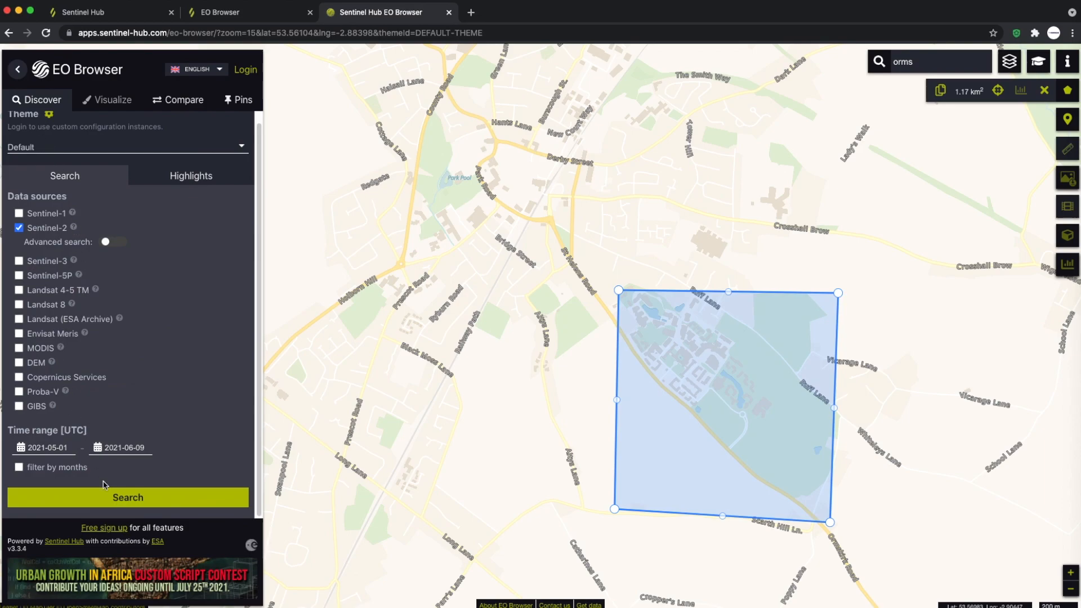
left_click(106, 242)
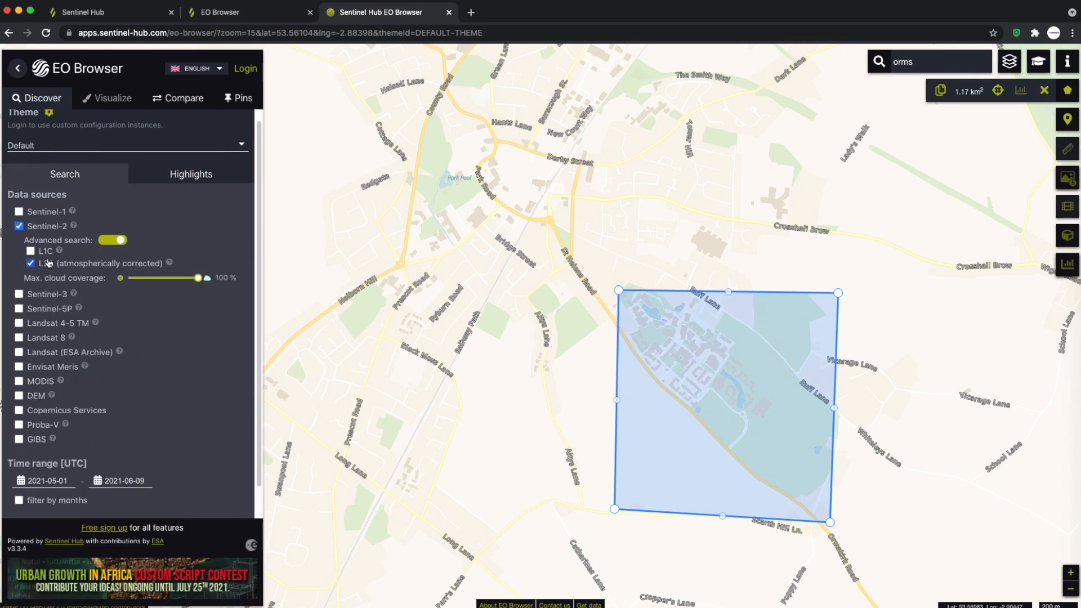
left_click(30, 251)
left_click_drag(199, 278, 164, 285)
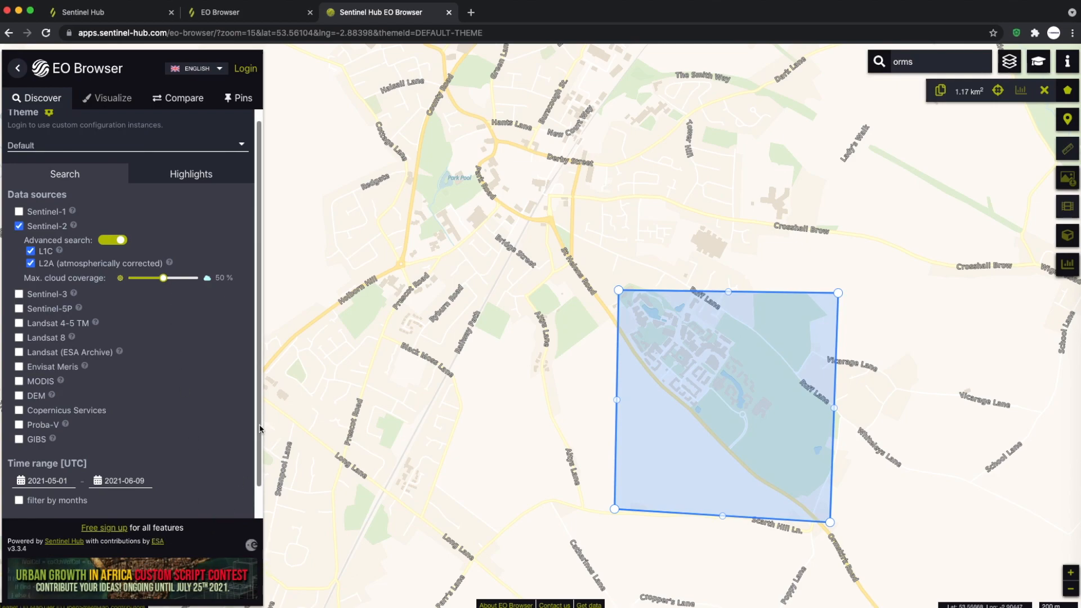
scroll(261, 428, "down", 1)
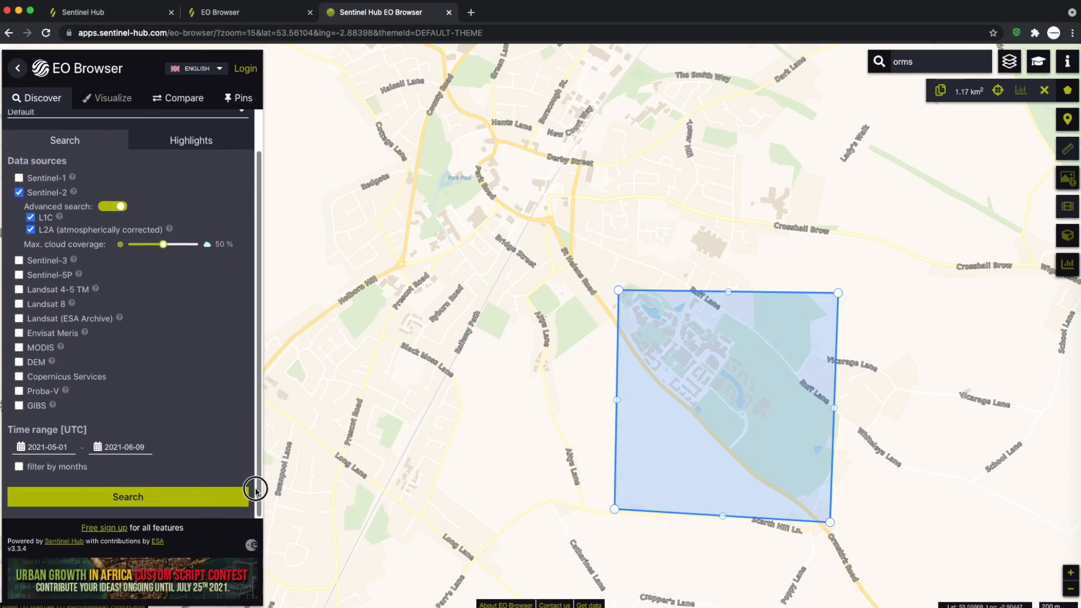
left_click(188, 497)
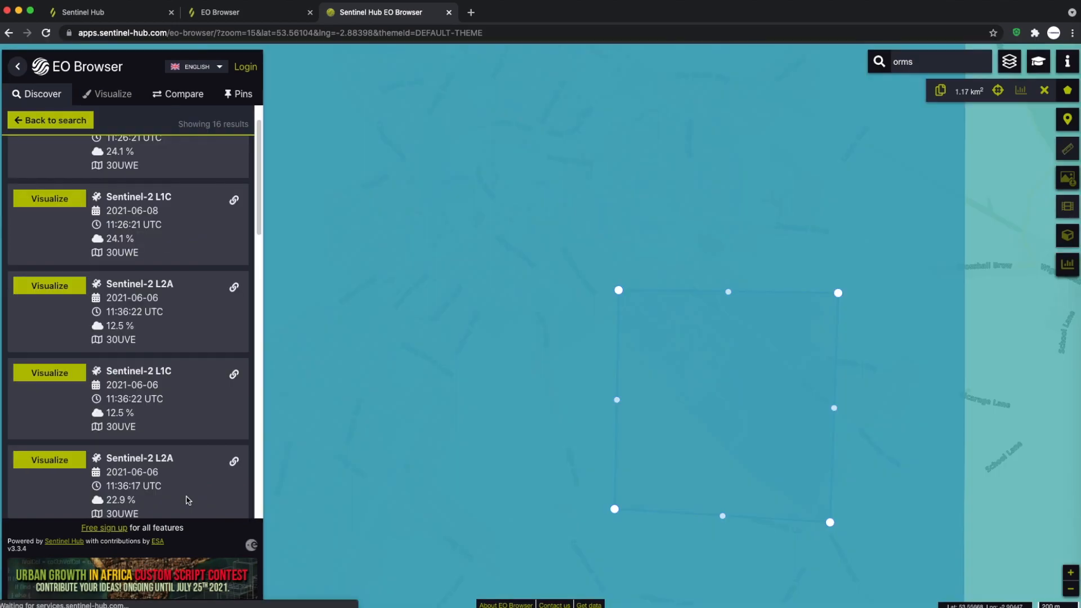
Visualize the Sentinel-2 L2A scene of 2021-05-19 on tile 30UVE and remove the area of interest outline from the map.
scroll(57, 322, "down", 10)
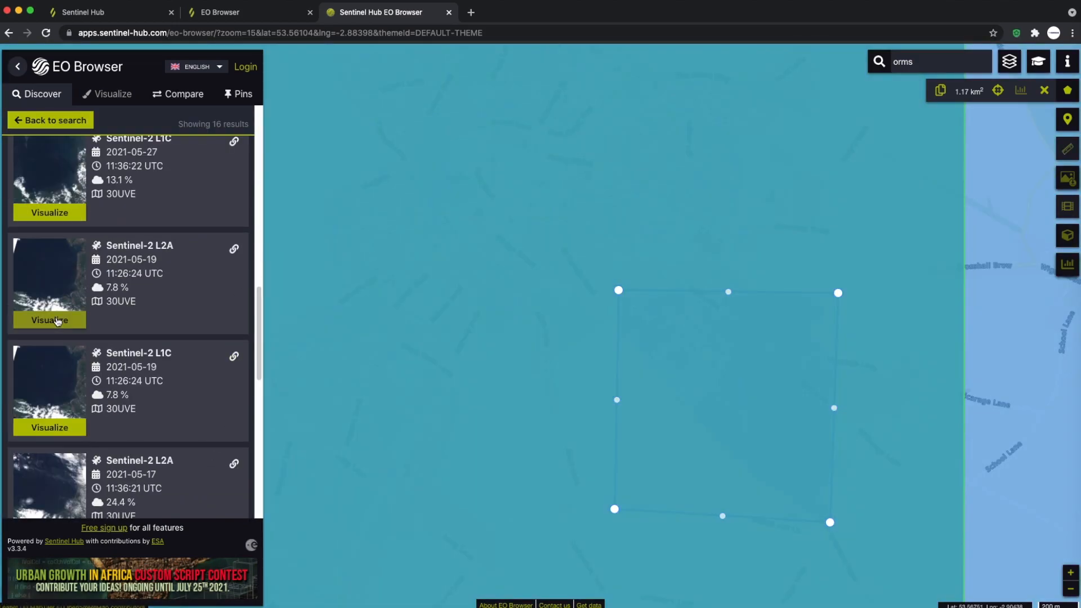
left_click(57, 321)
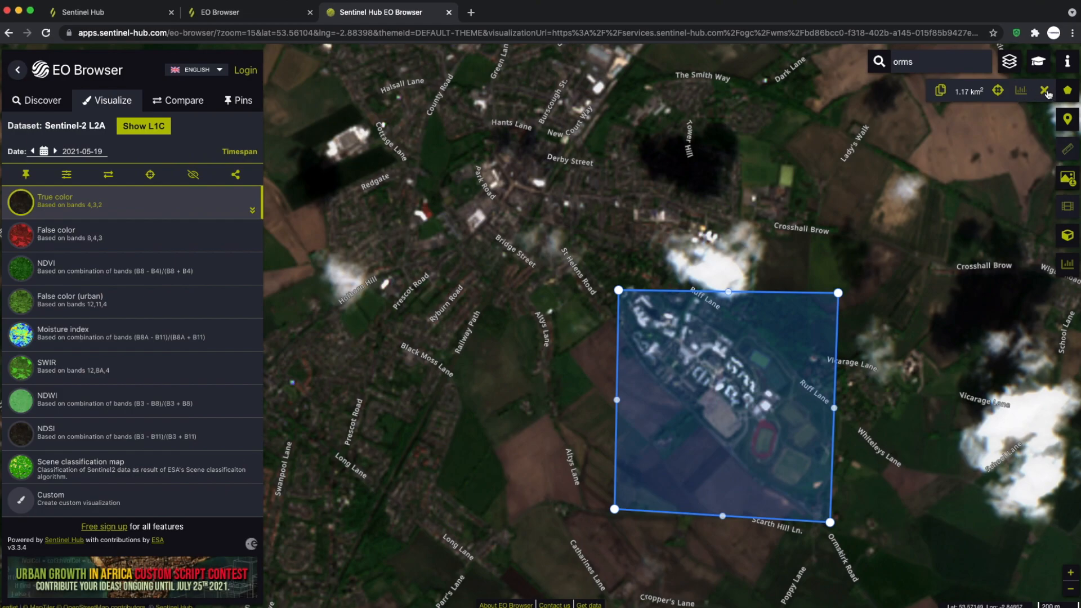
left_click(1044, 90)
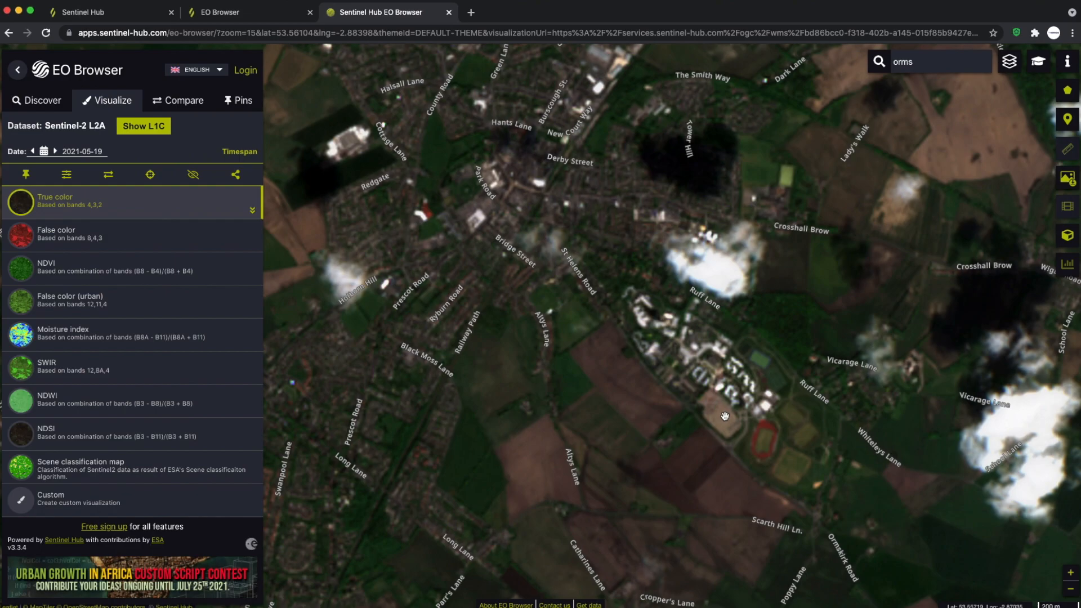
Render the scene in False color, False color (urban) and finally NDVI, and display the NDVI histogram.
left_click_drag(554, 403, 566, 325)
left_click(72, 242)
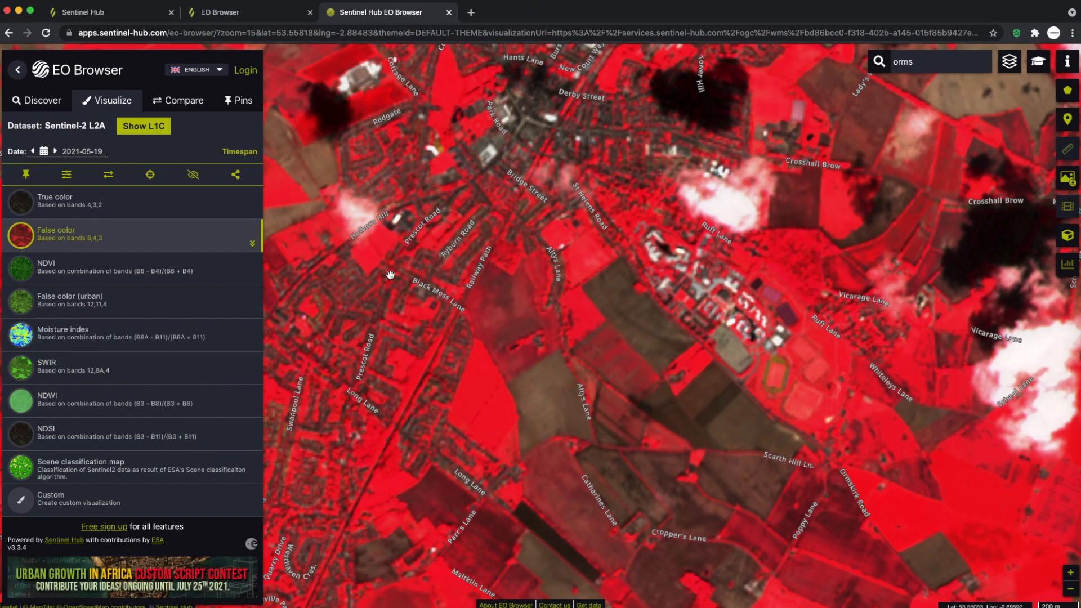
left_click(120, 300)
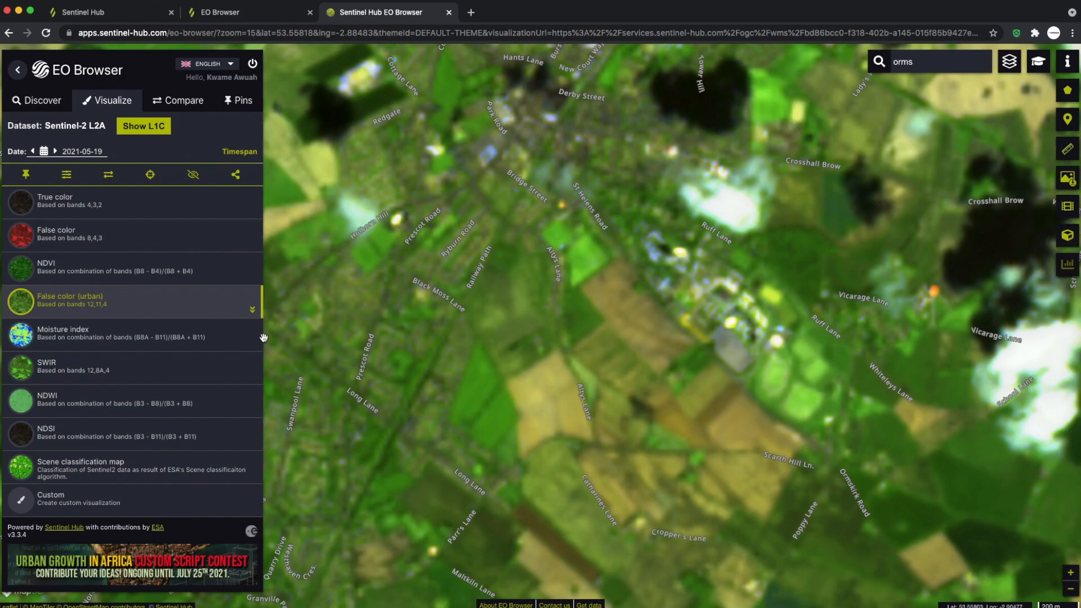
left_click(138, 270)
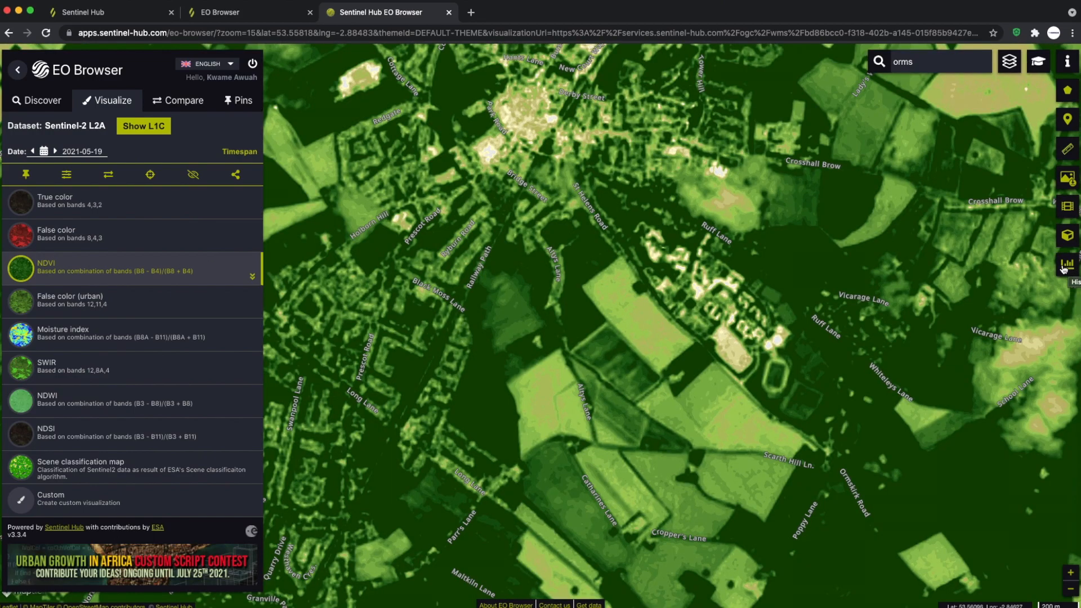
left_click(1065, 266)
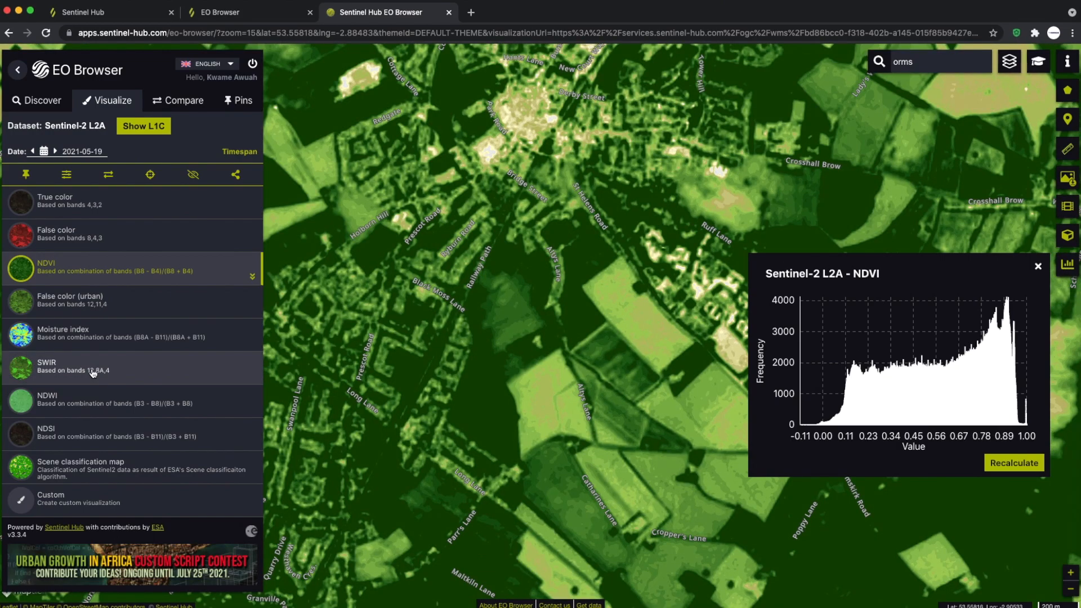
Review the Basic, Analytical and High-res print options for downloading the NDVI image.
mouse_move(846, 405)
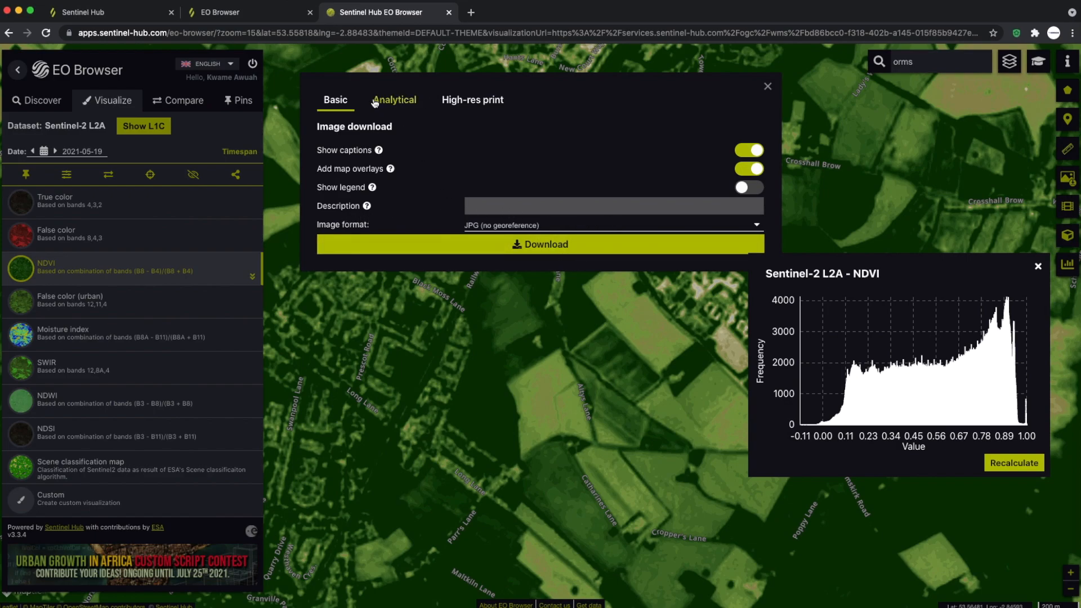
left_click(405, 102)
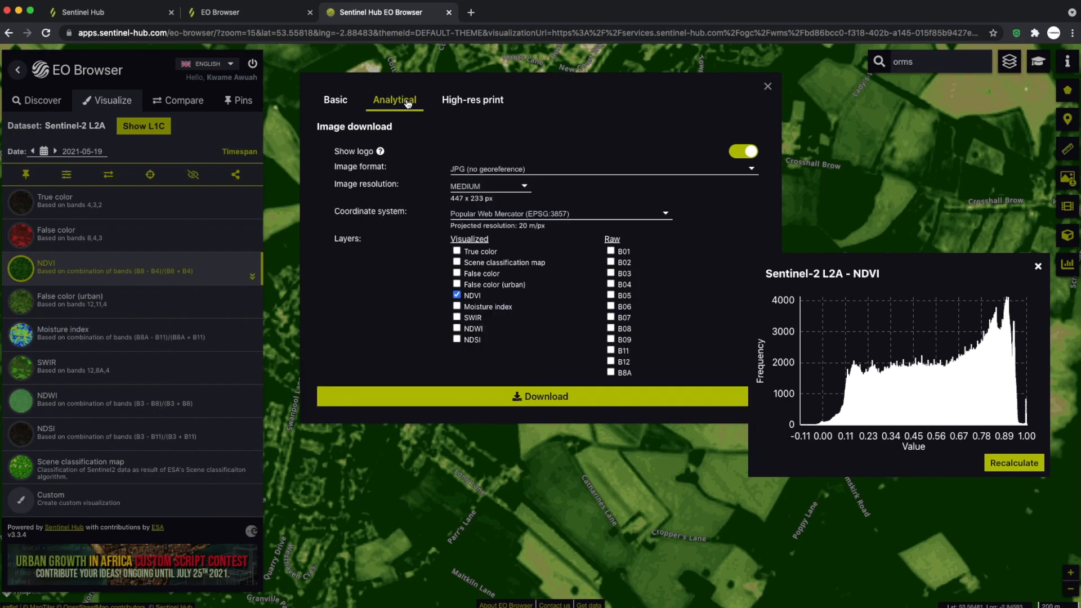
left_click(457, 103)
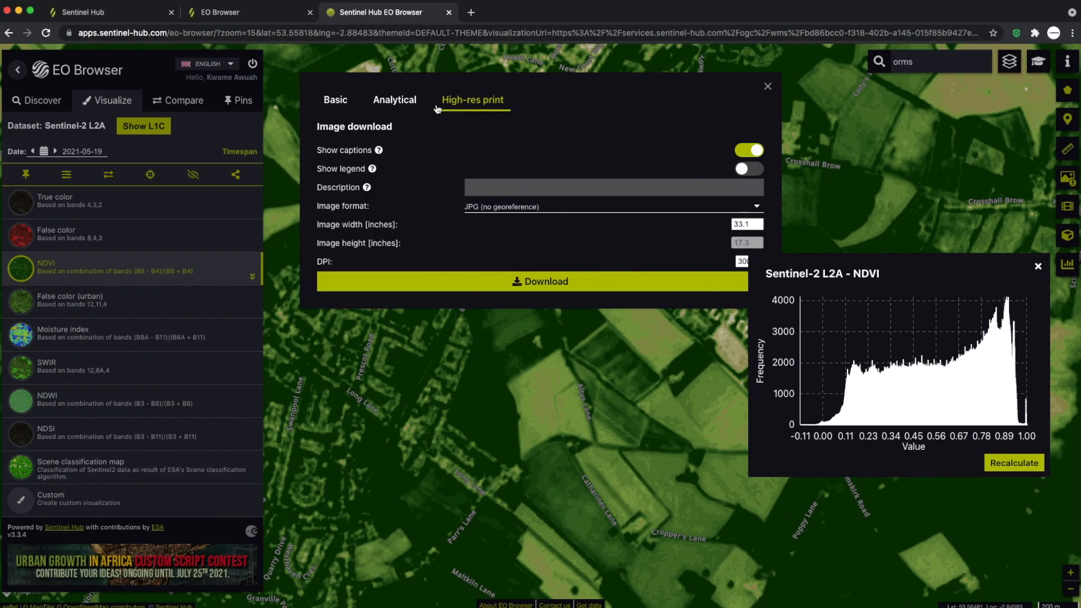
Set the analytical download to TIFF (32-bit float), HIGH resolution and Popular Web Mercator (EPSG:3857), and read the help on clipping extra bands.
left_click(389, 102)
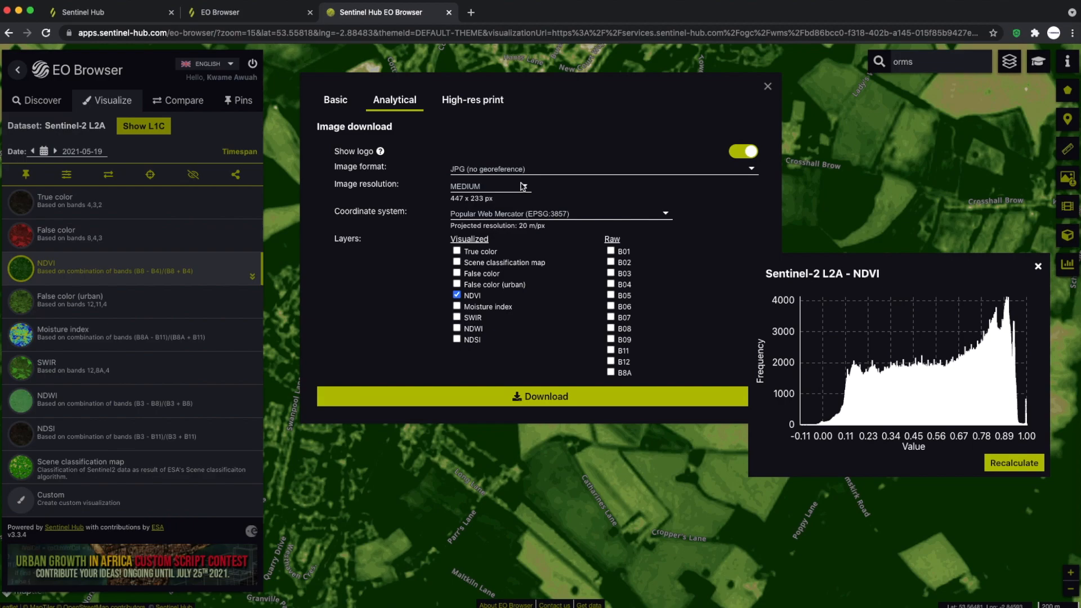
left_click(754, 169)
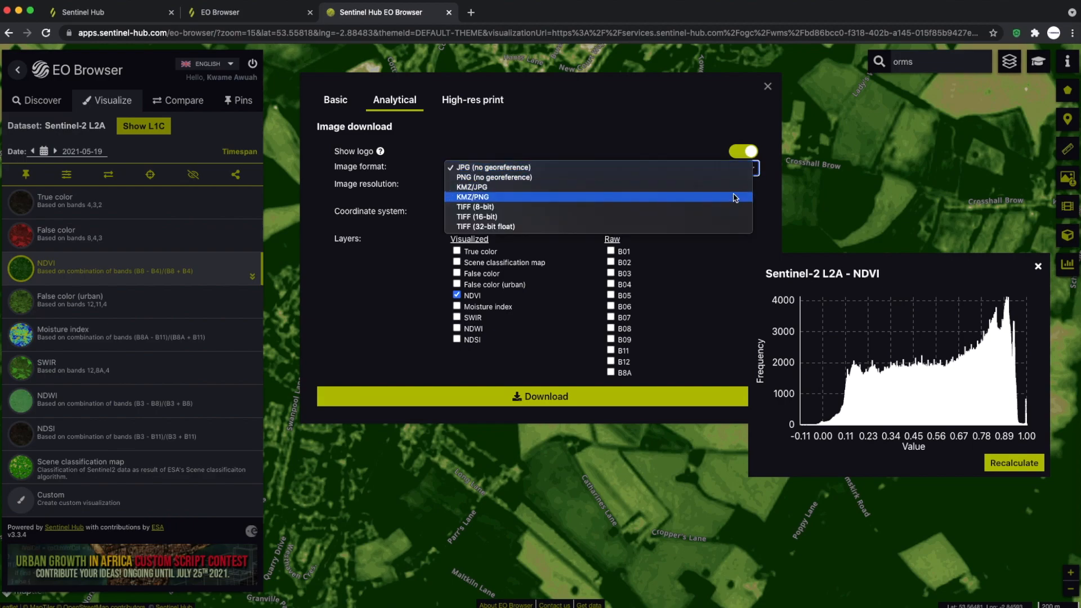
left_click(729, 226)
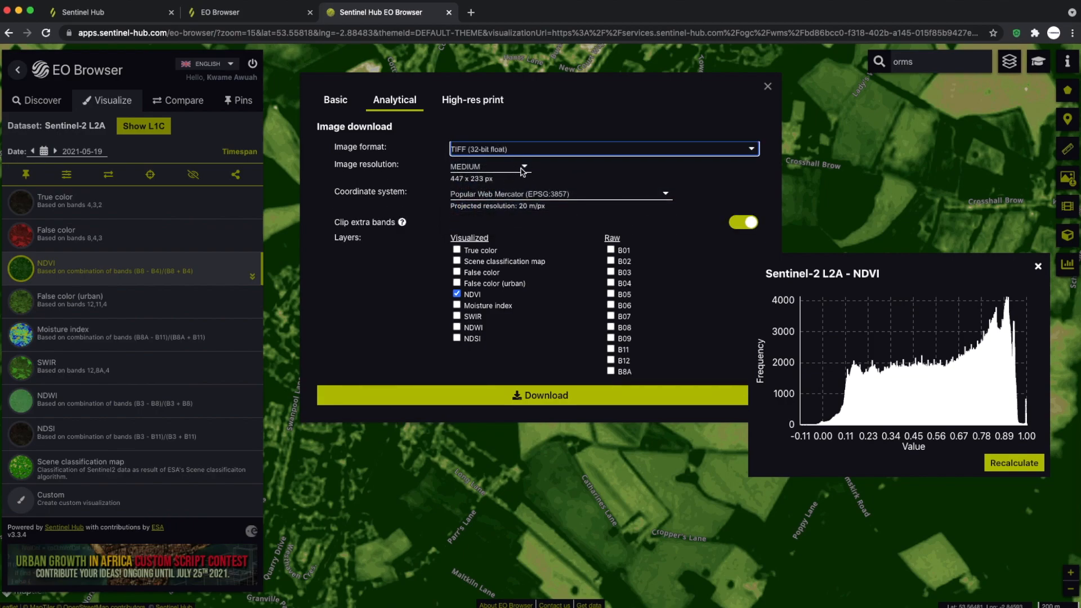
left_click(523, 167)
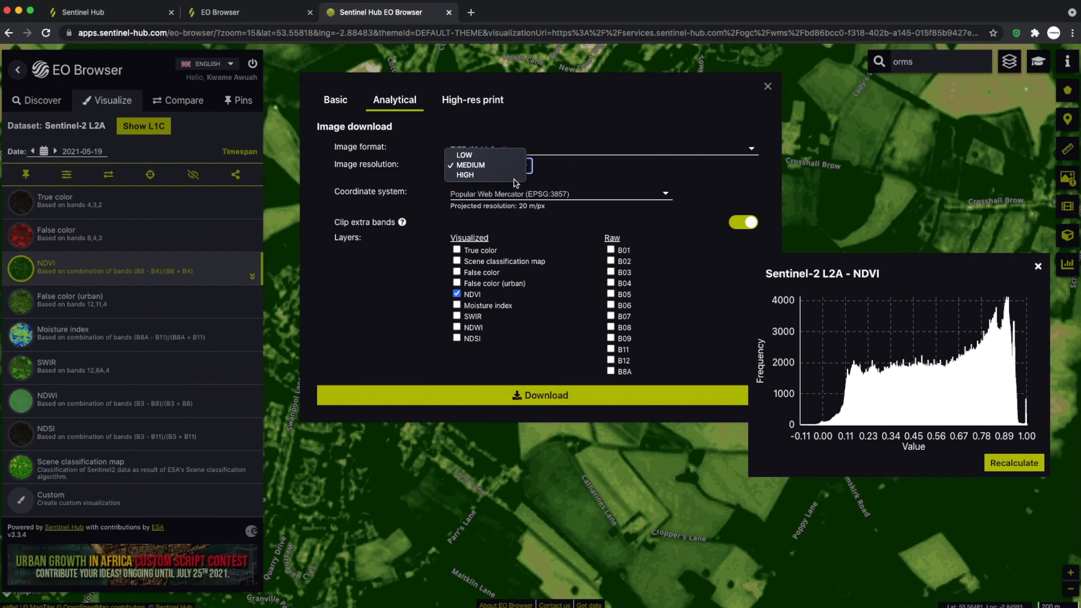
left_click(501, 175)
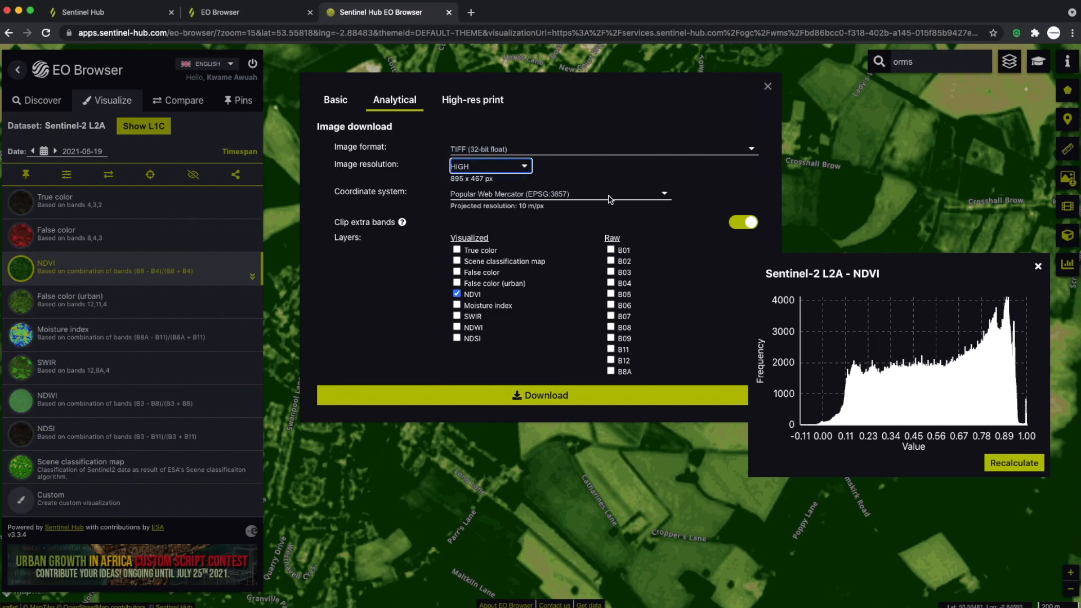
left_click(665, 195)
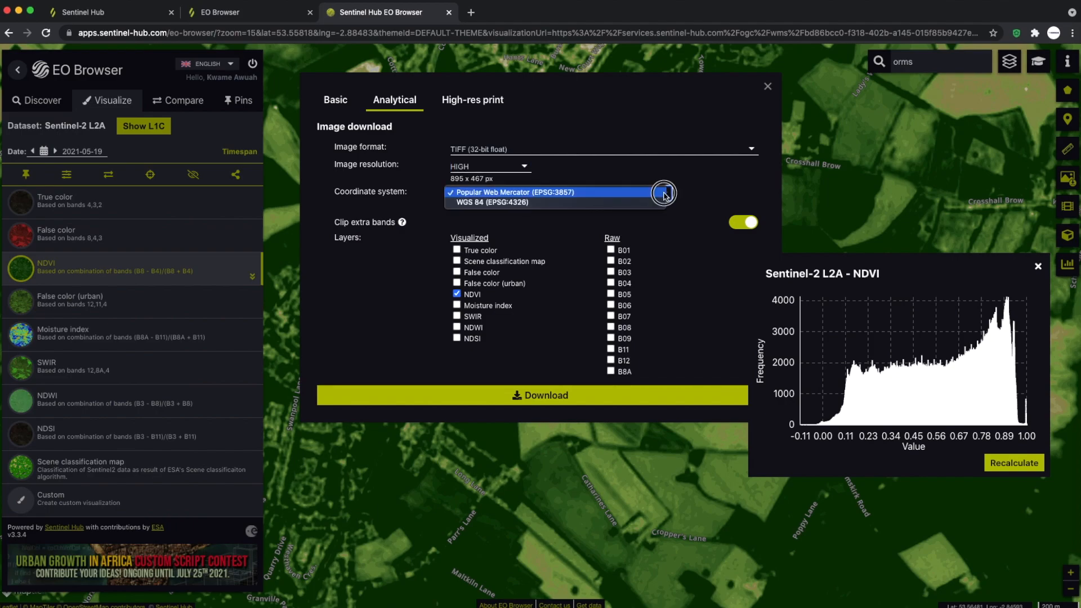
left_click(663, 193)
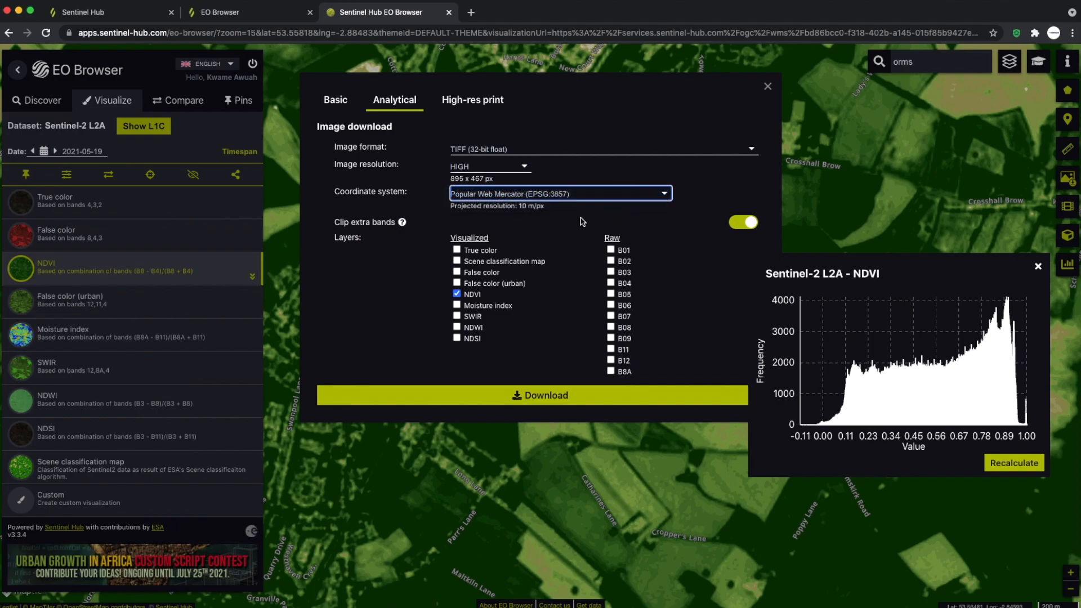
left_click(613, 238)
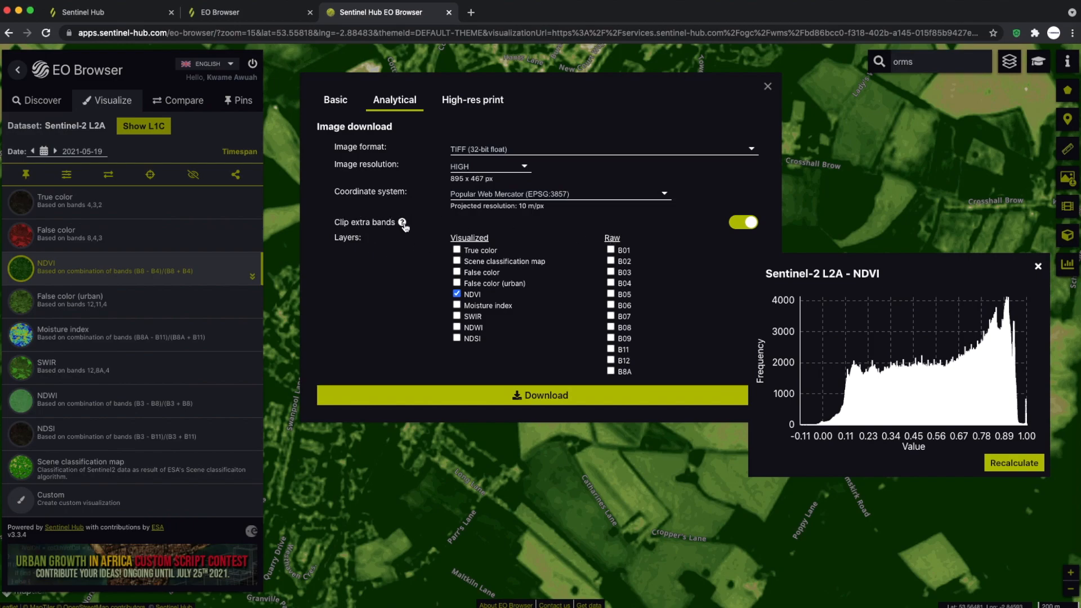
left_click(403, 224)
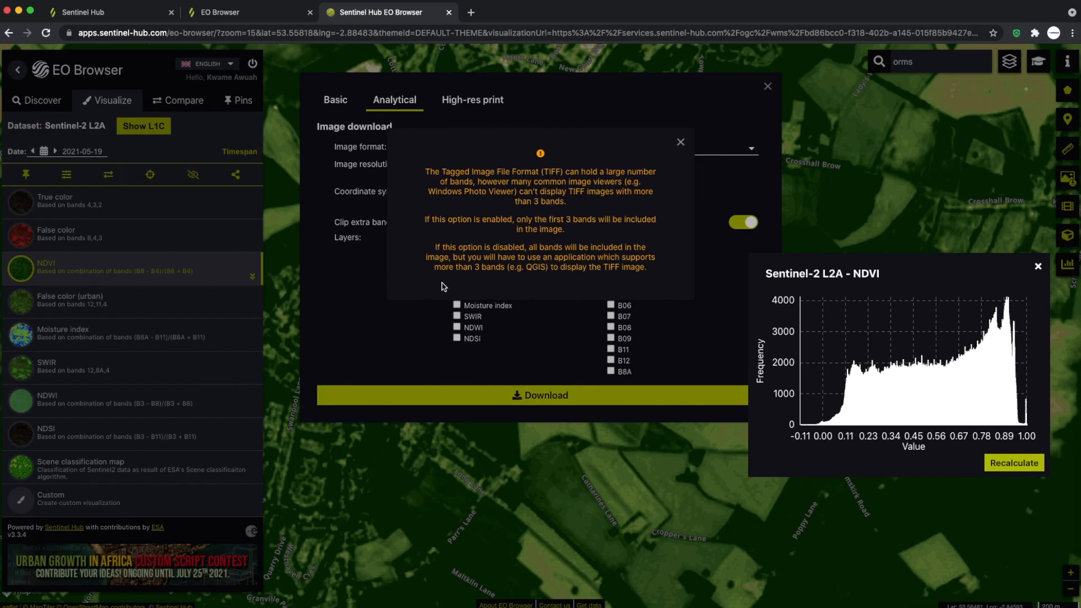
left_click(681, 143)
With extra-band clipping off, add raw bands B01 to B08, B11, B12 and B8A to the NDVI download, start it and close the dialog.
left_click(611, 335)
left_click(611, 324)
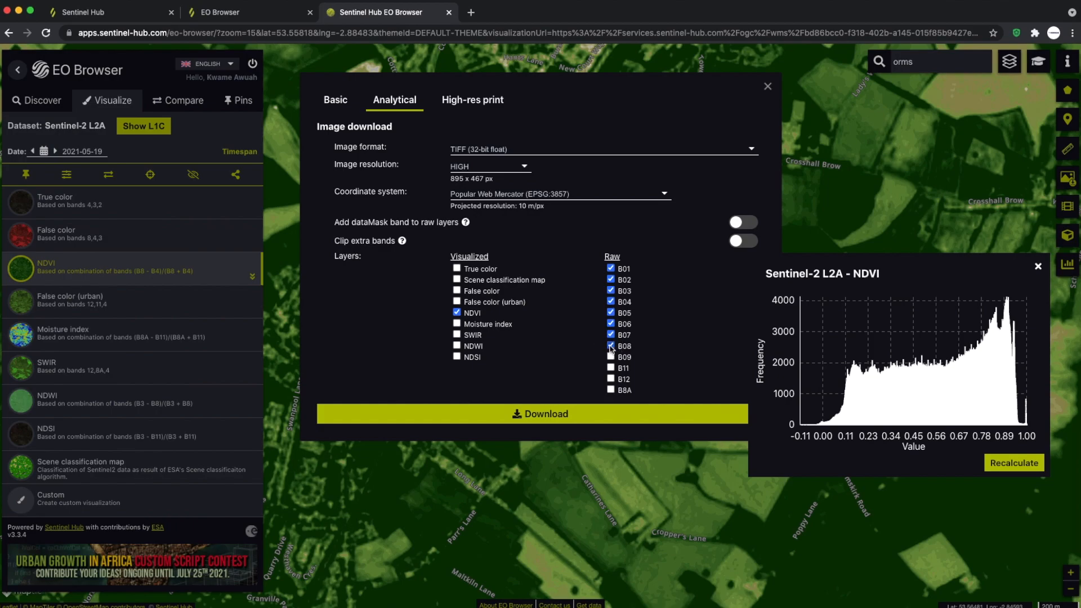
left_click(611, 390)
left_click(611, 379)
left_click(611, 368)
left_click(536, 407)
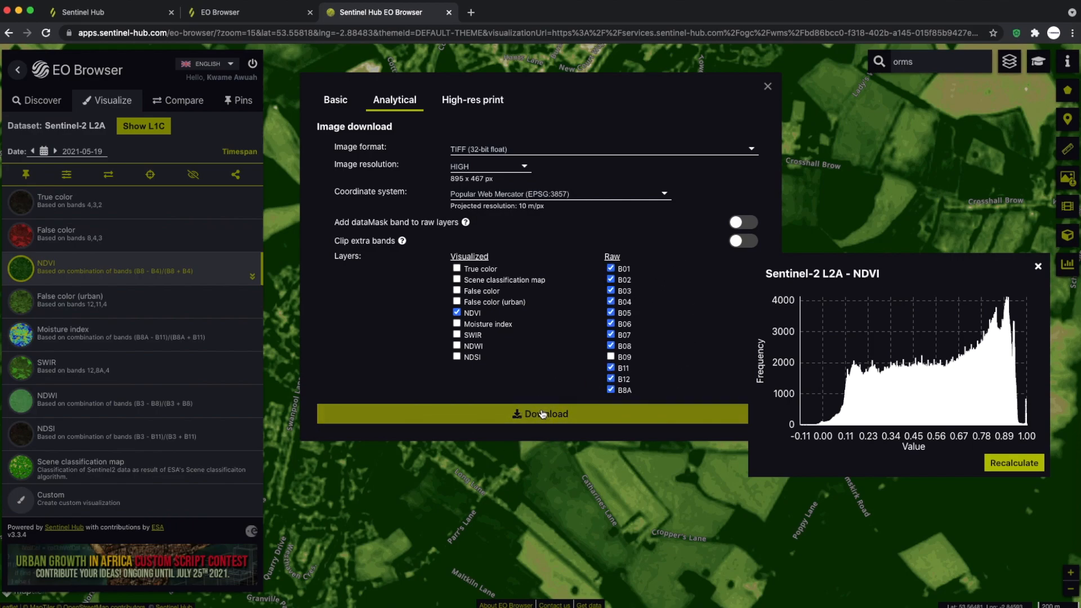
left_click(768, 86)
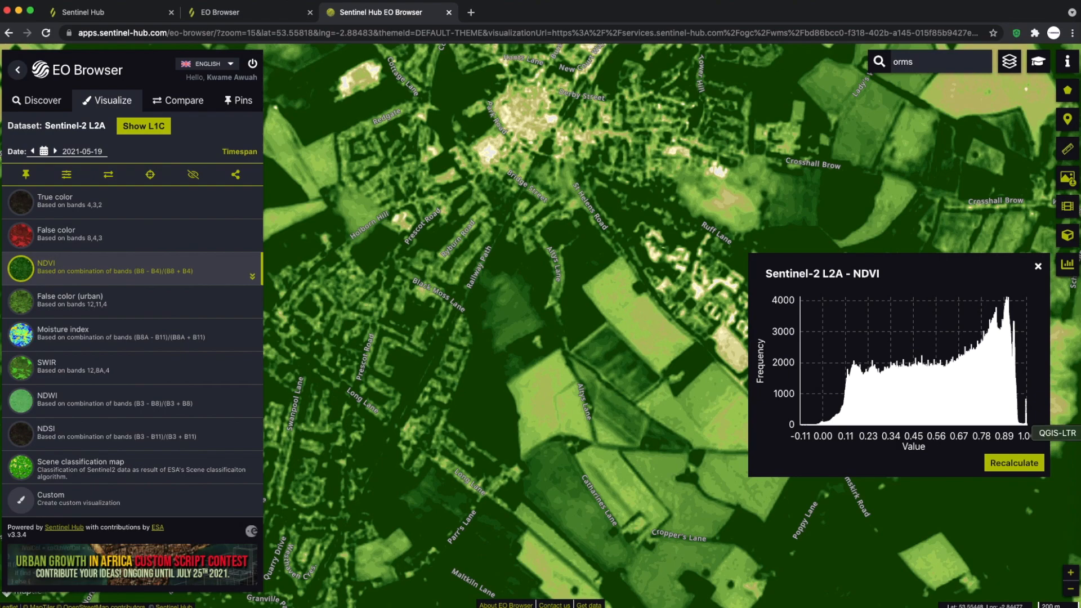
Switch to QGIS and open the IMG_DATA folder of the downloaded 2021-05-19 T30UVE L1C product in Finder, enlarging its window to show all files.
left_click(1073, 433)
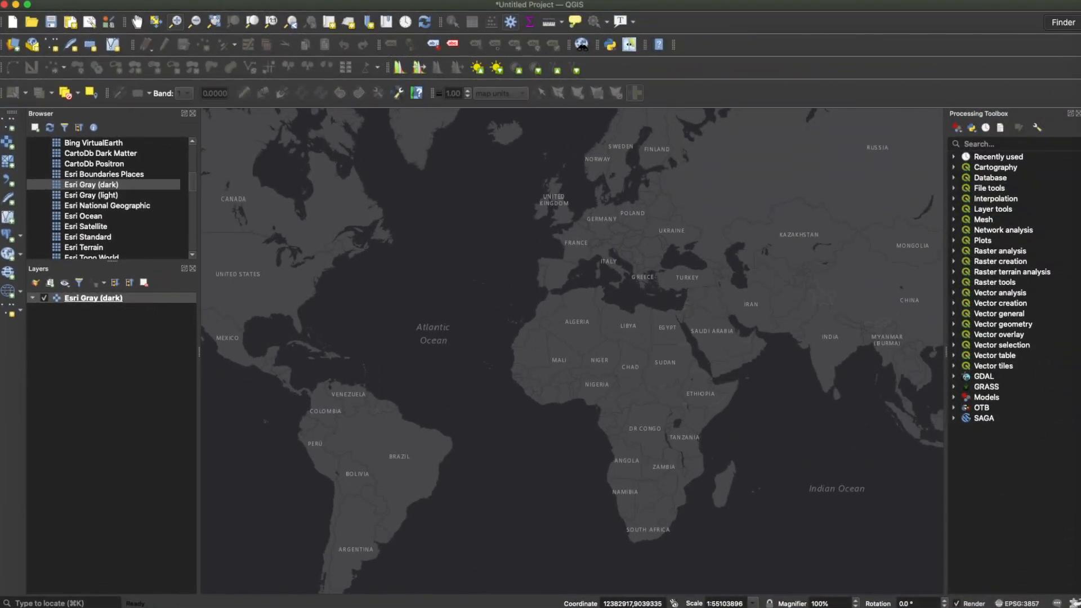
left_click(1074, 23)
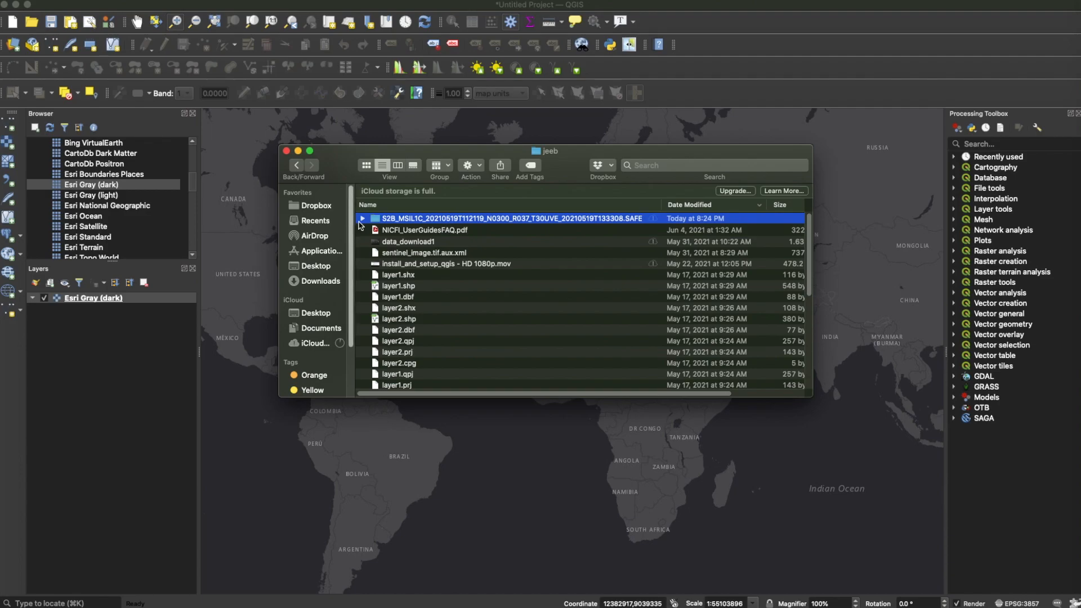
double_click(494, 224)
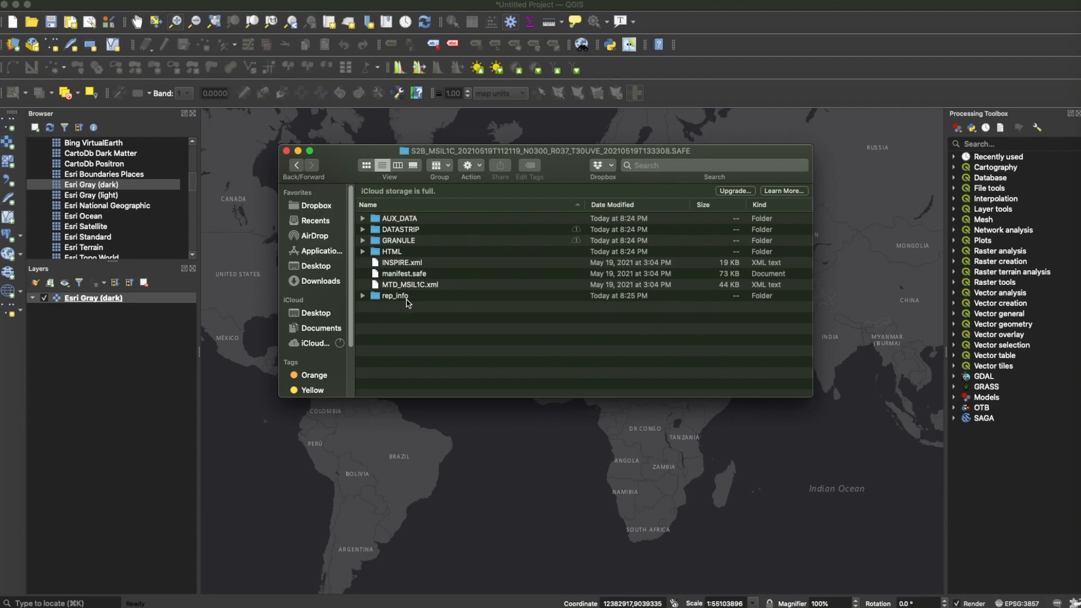
double_click(395, 242)
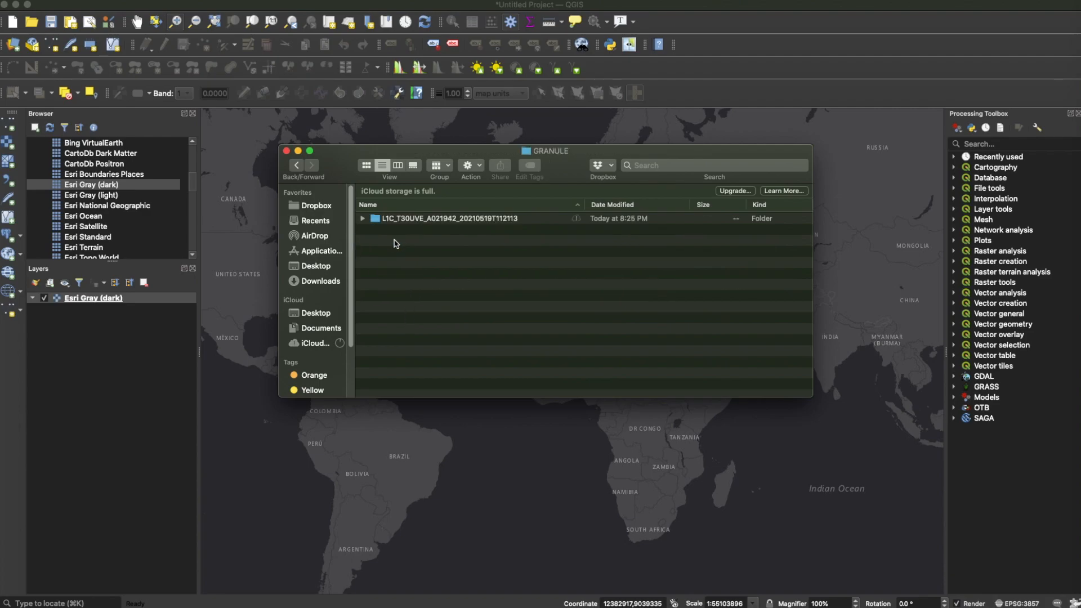
double_click(414, 219)
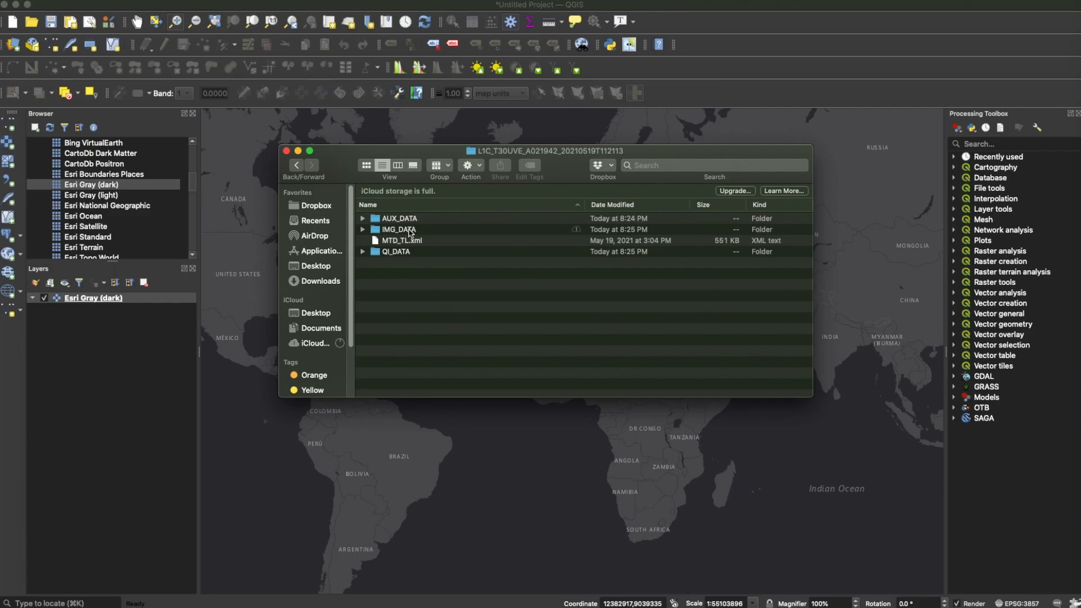
left_click(410, 231)
double_click(409, 230)
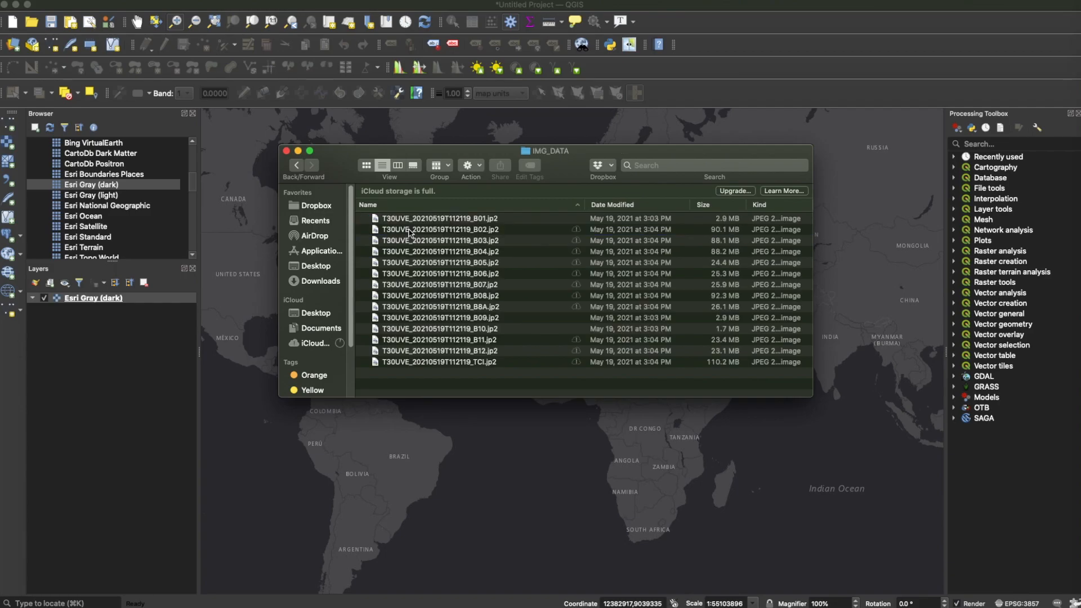
left_click_drag(610, 399, 609, 463)
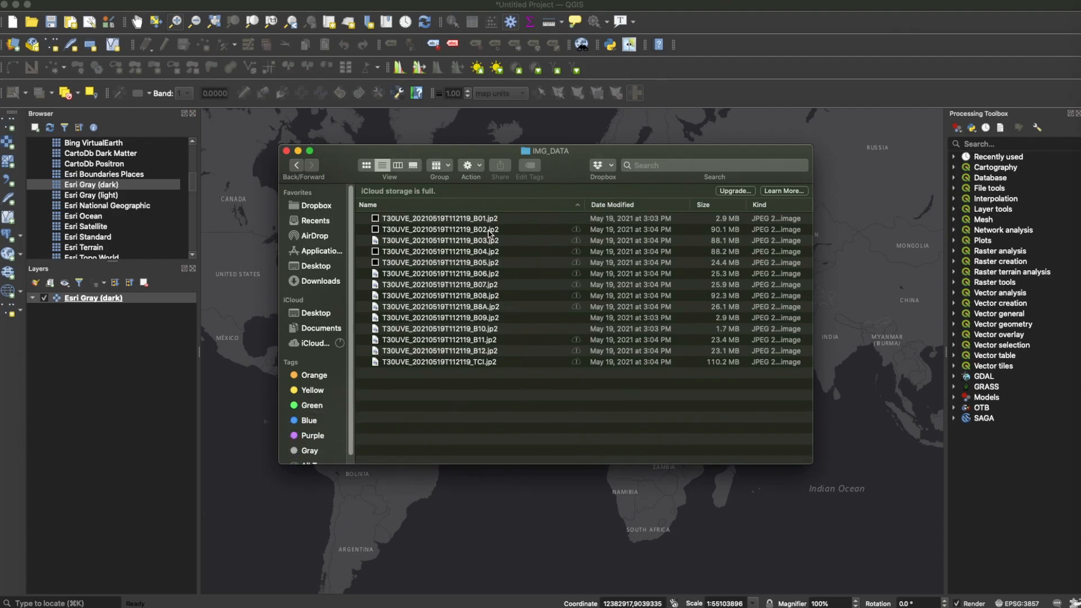
Add the T30UVE band images B01 to B08, B8A, B11 and B12 to the QGIS project as layers, leaving out B09 and B10.
left_click_drag(489, 230, 482, 271)
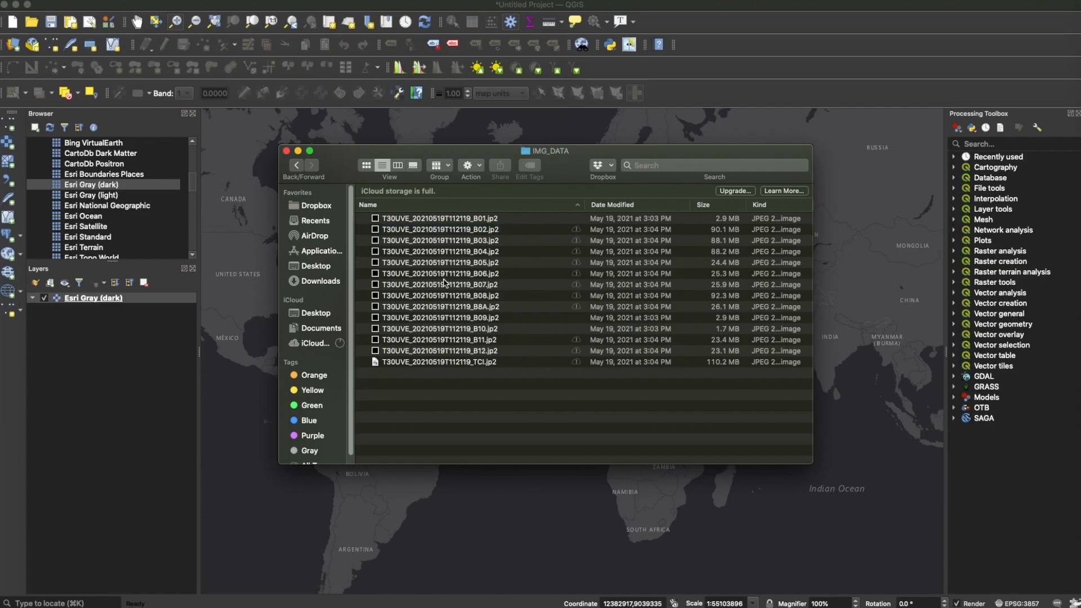
left_click(463, 219)
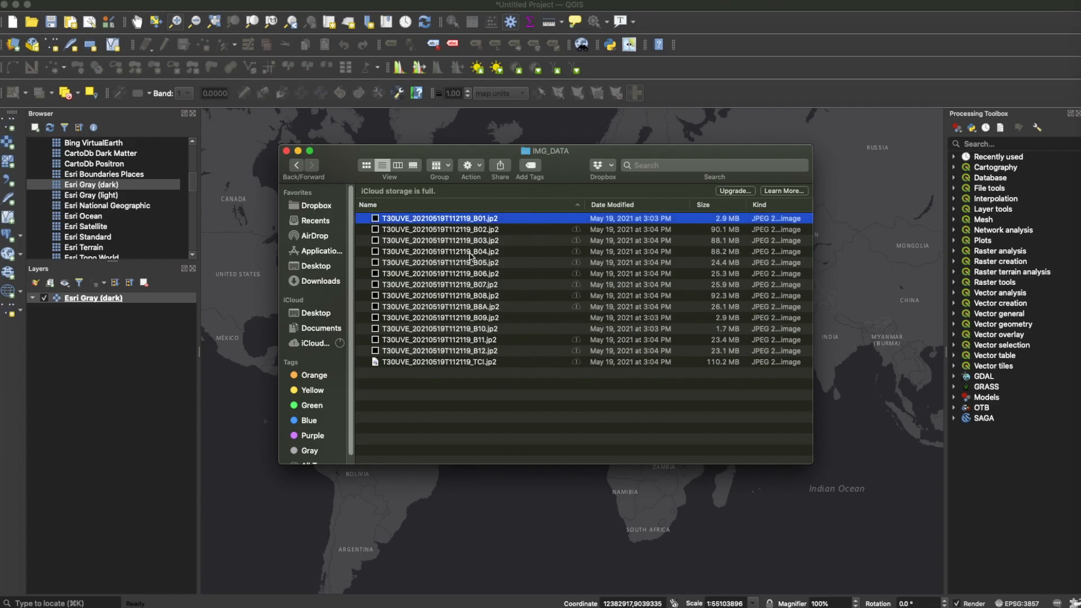
left_click(480, 352, "shift")
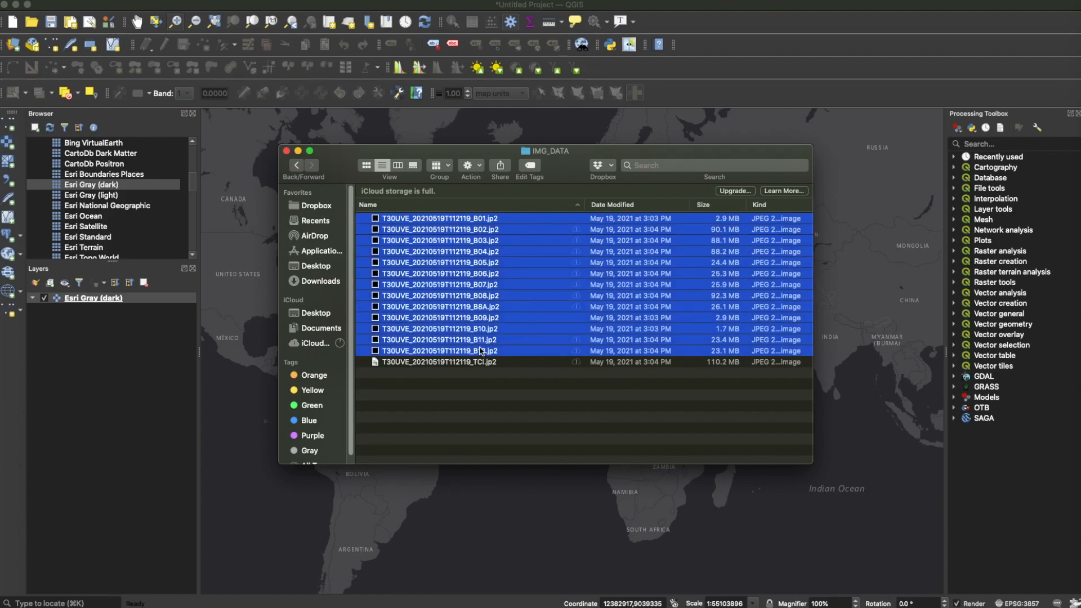
left_click(487, 330, "super")
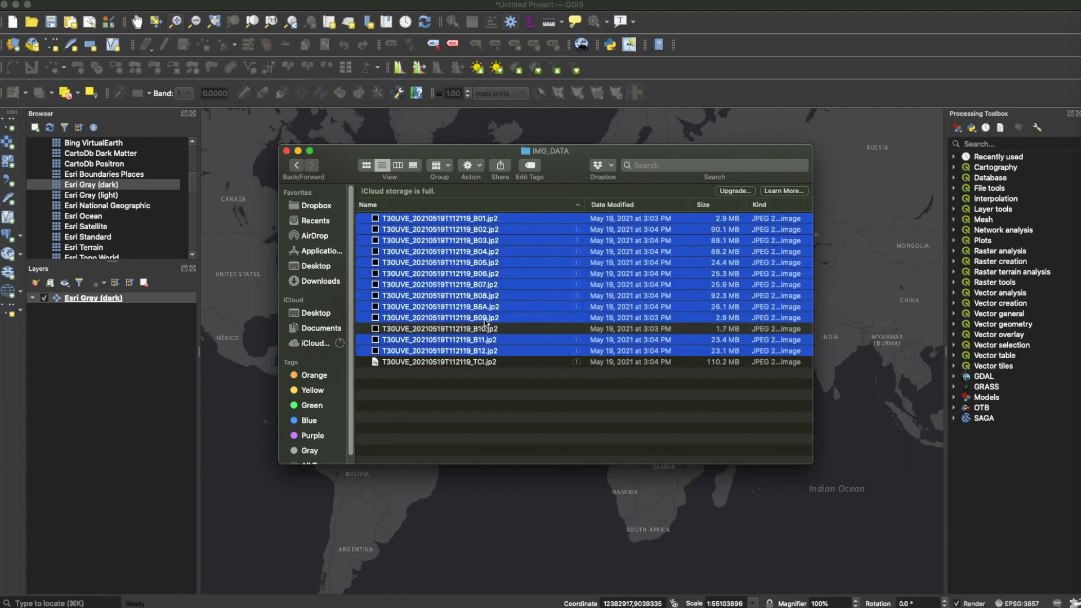
left_click(485, 319, "super")
left_click_drag(484, 222, 154, 337)
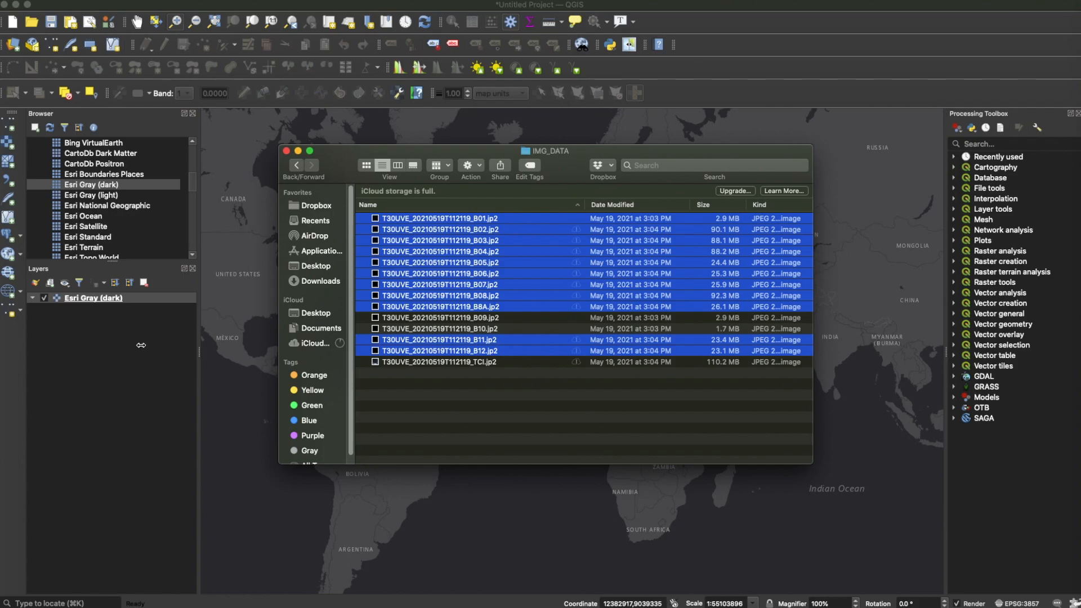
left_click(161, 301)
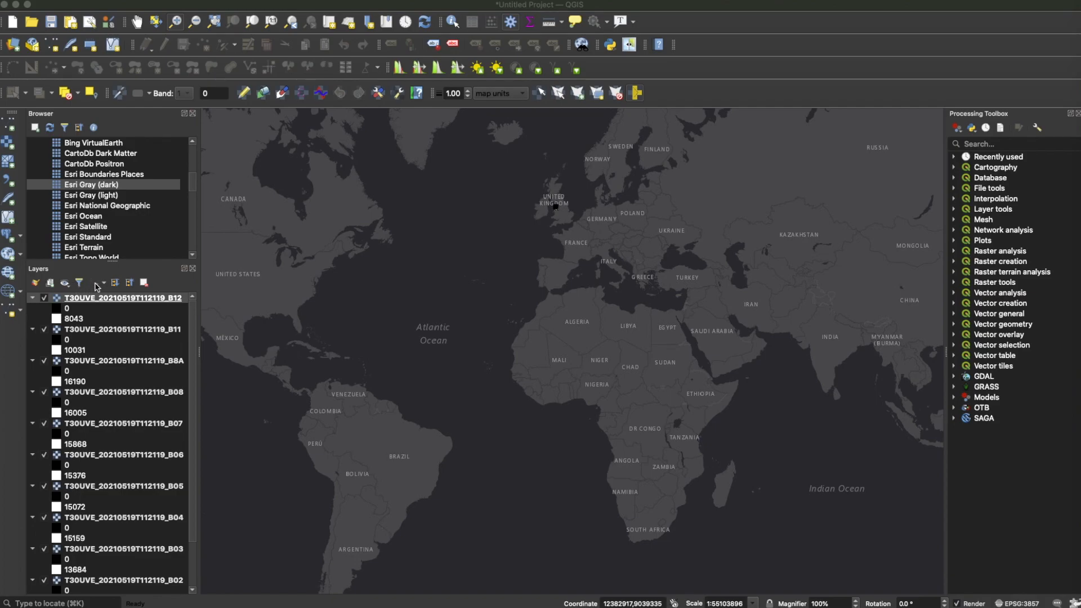
Collapse all entries in the layer list and zoom to the B12 layer, closing in on the coast along the image's eastern side.
left_click(129, 285)
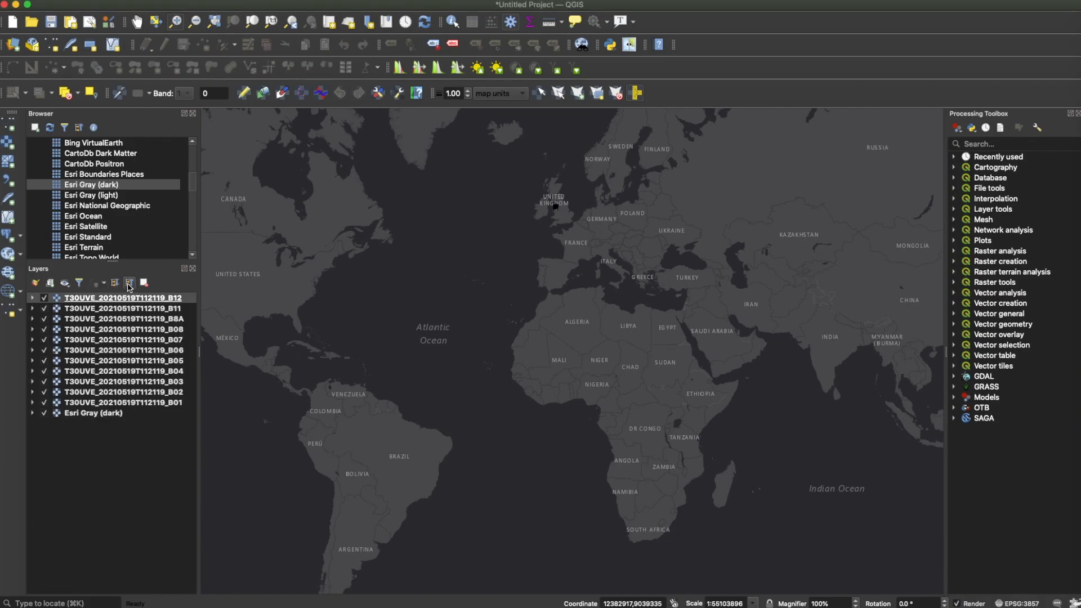
right_click(108, 305)
left_click(141, 312)
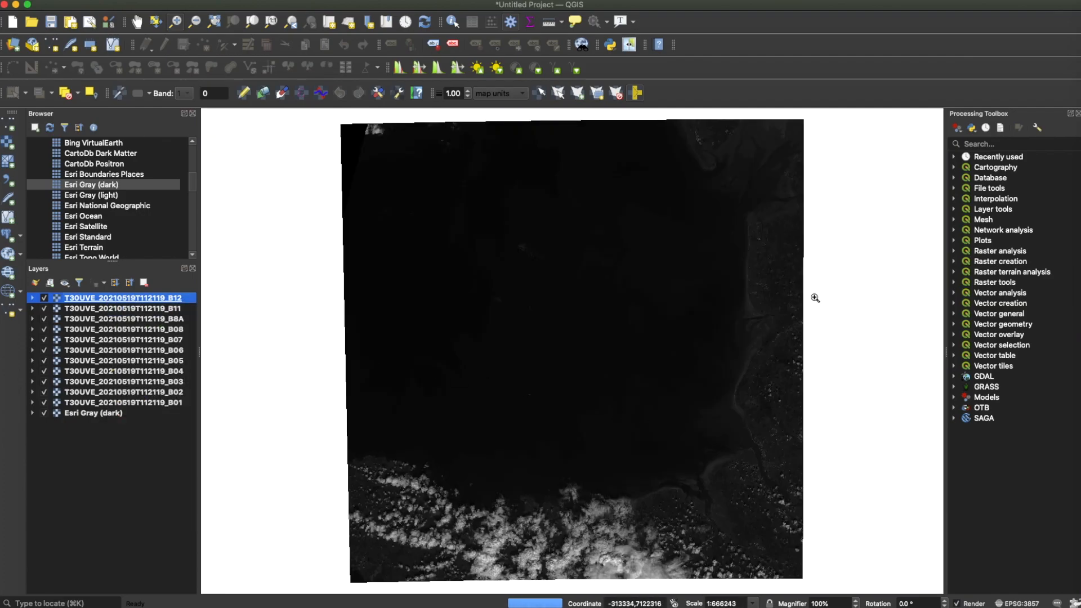
left_click_drag(729, 335, 801, 428)
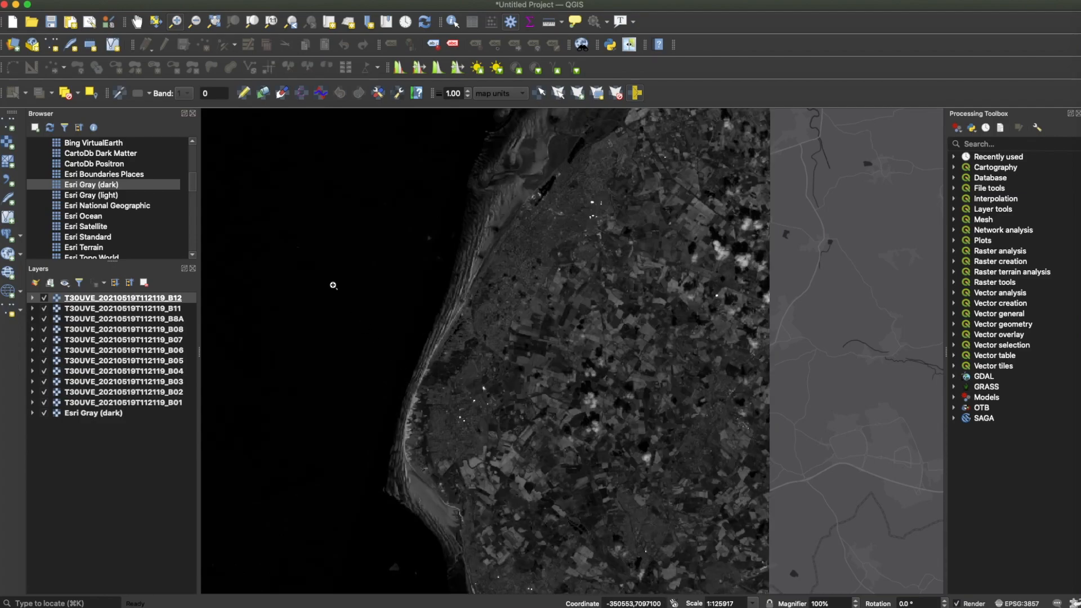
Hide the band layers one at a time from B12 down to B01 to compare each underlying band along the coast.
left_click(45, 299)
left_click(45, 310)
left_click(45, 319)
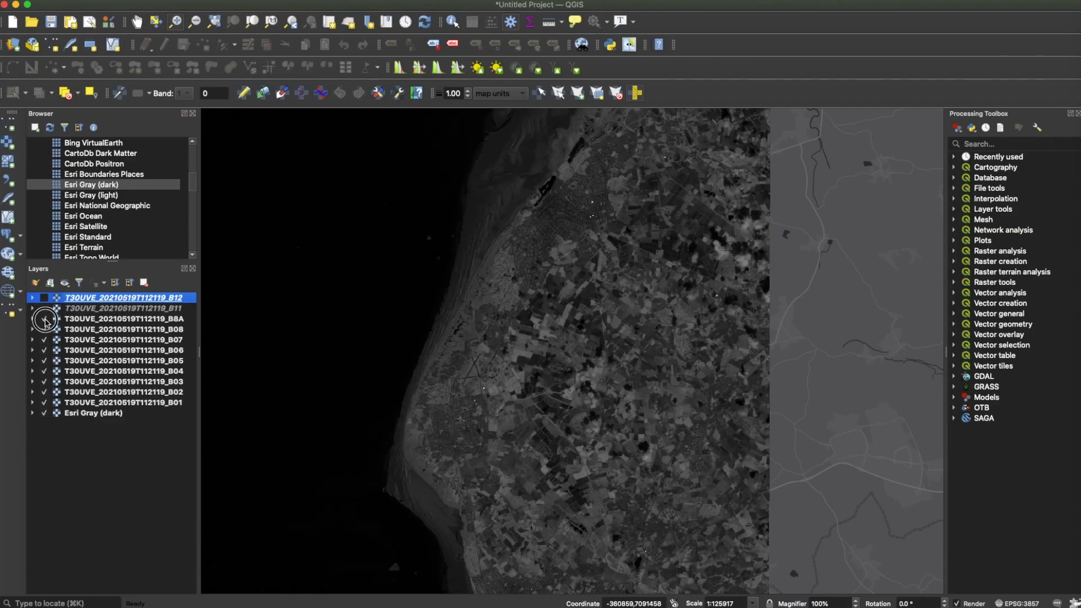
left_click(45, 330)
left_click(45, 341)
left_click(45, 350)
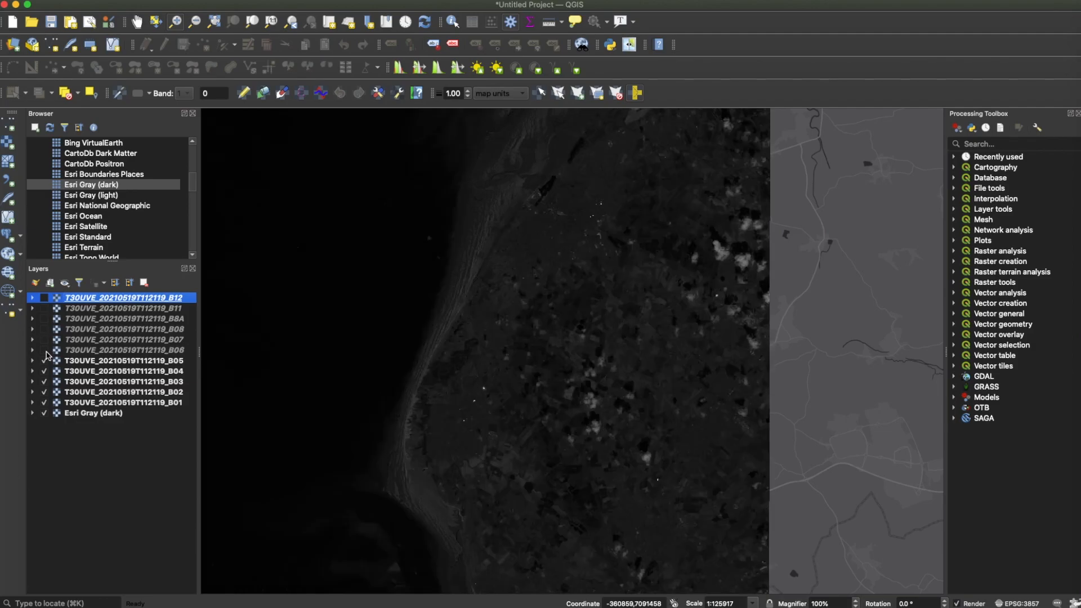
left_click(45, 361)
left_click(44, 371)
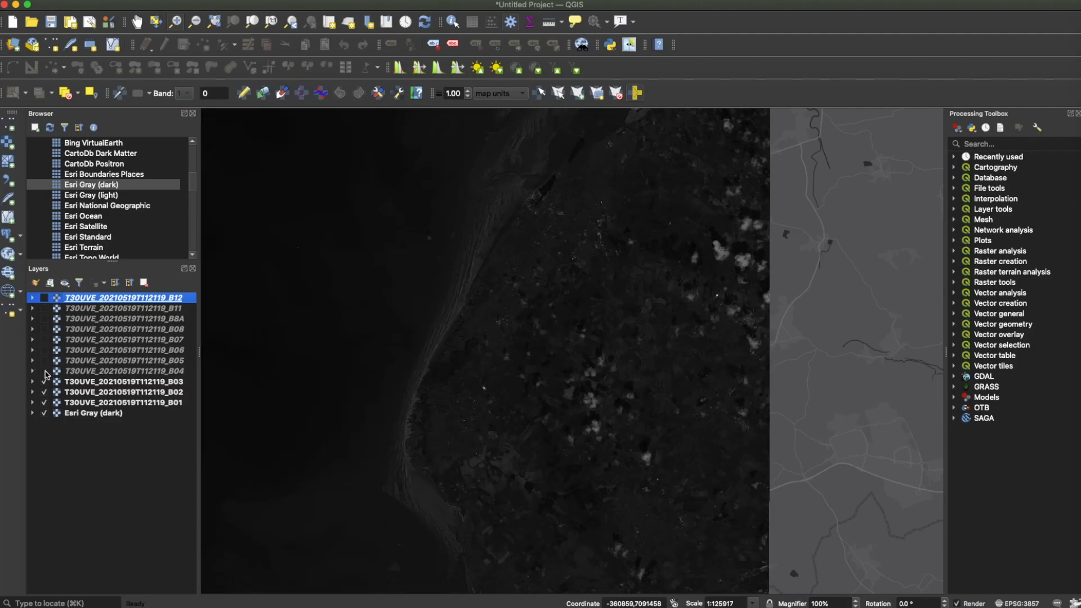
left_click(44, 382)
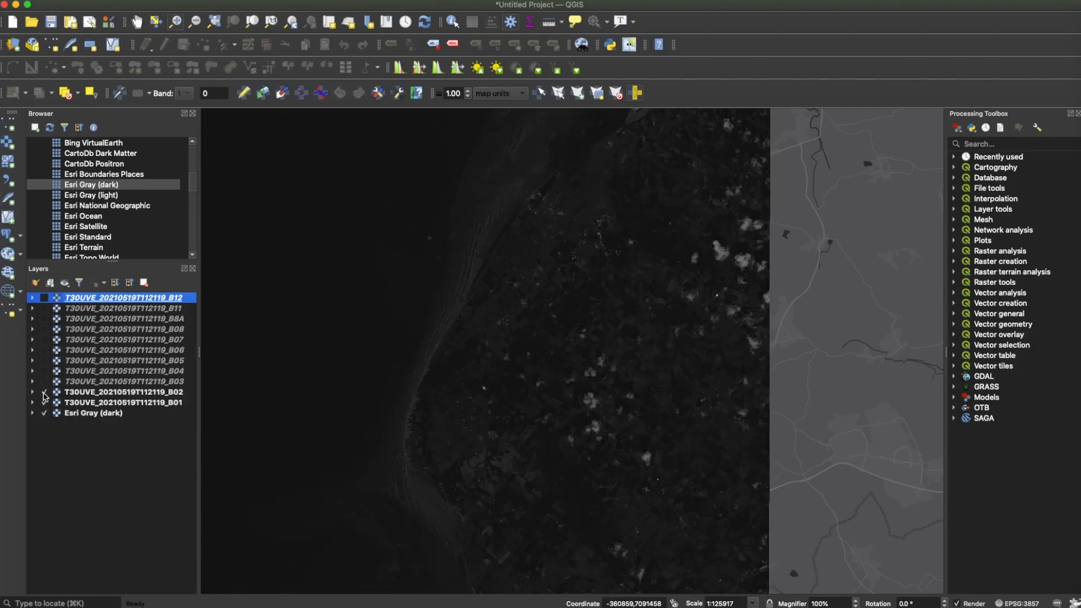
left_click(45, 393)
left_click(45, 403)
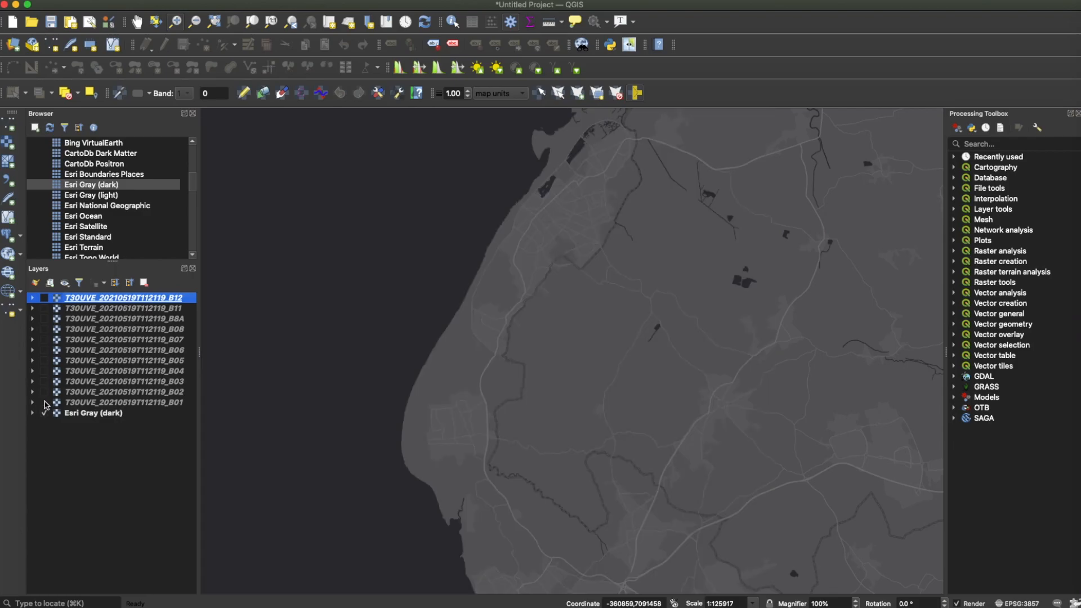
Turn the band layers back on one by one from B01 up to B12 and inspect the coast in each.
left_click(45, 403)
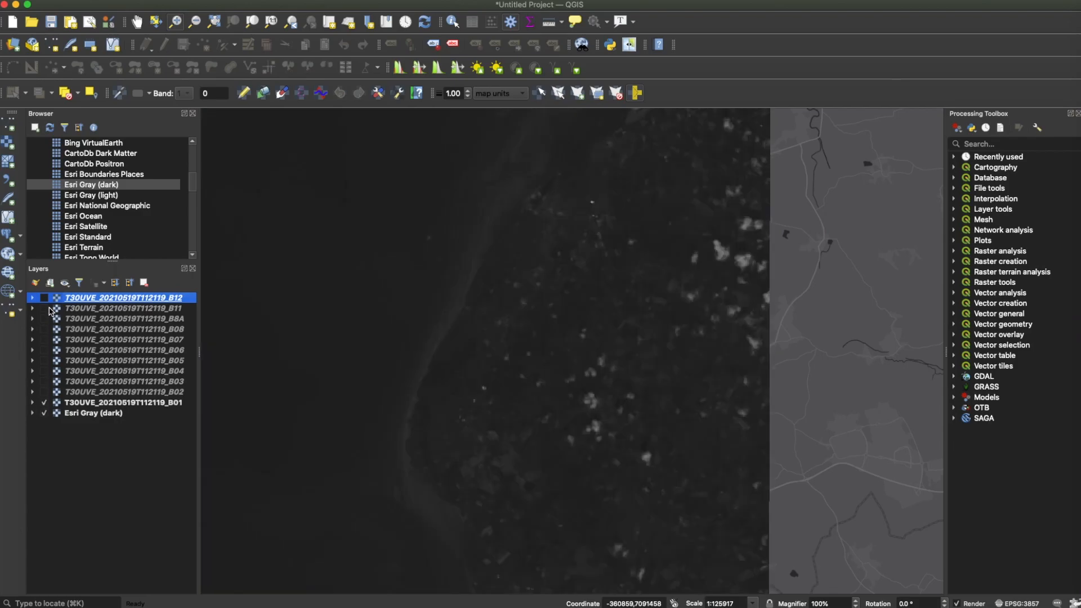
left_click(45, 393)
left_click(45, 381)
left_click(44, 371)
left_click(44, 361)
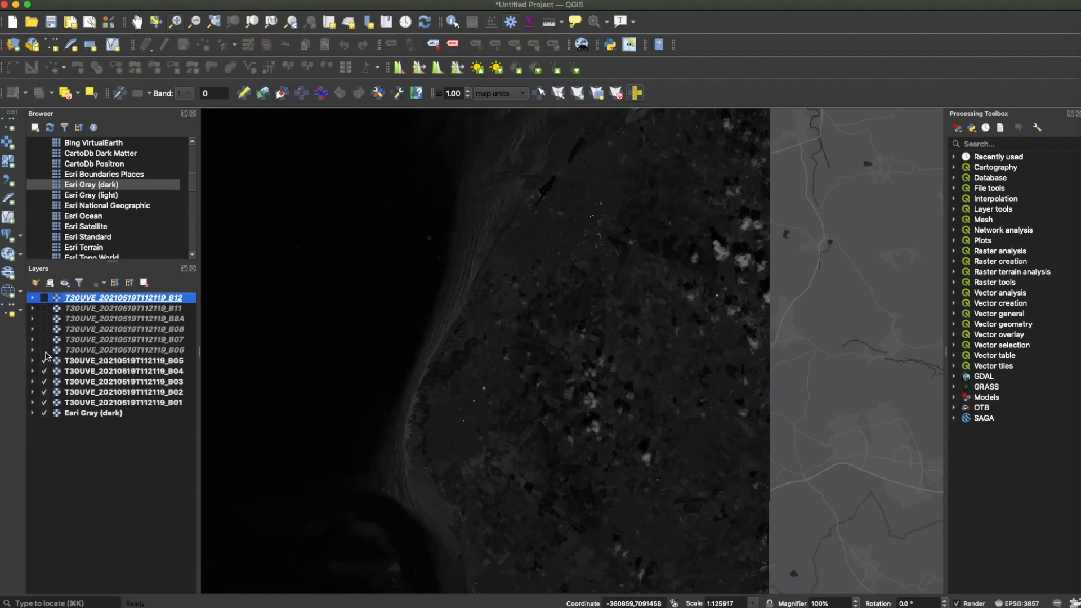
left_click(45, 350)
left_click(44, 340)
left_click(44, 329)
left_click(45, 318)
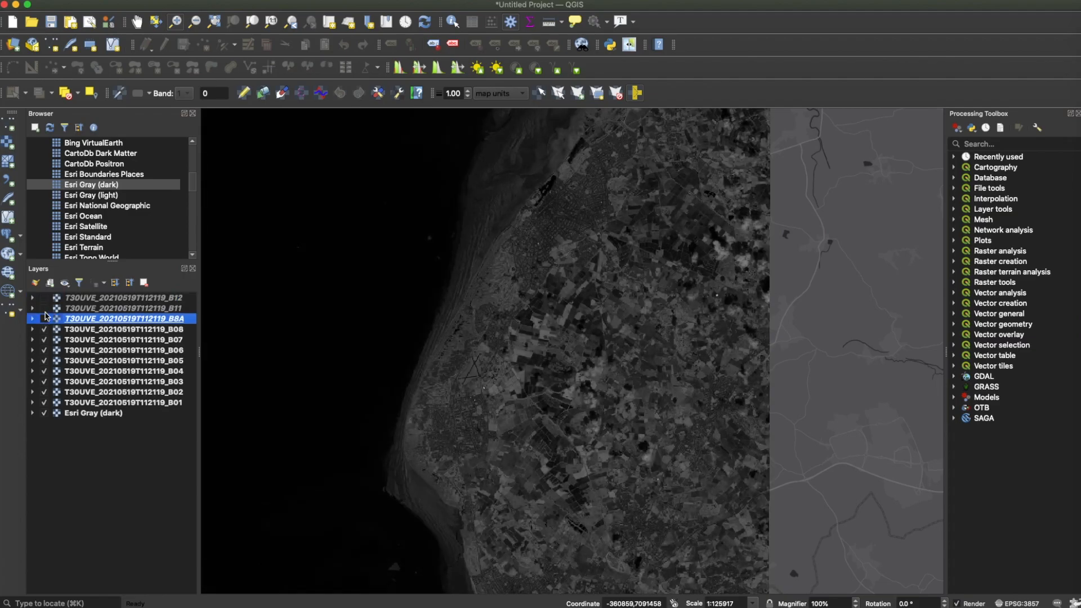
left_click(44, 319)
left_click(44, 308)
left_click(45, 298)
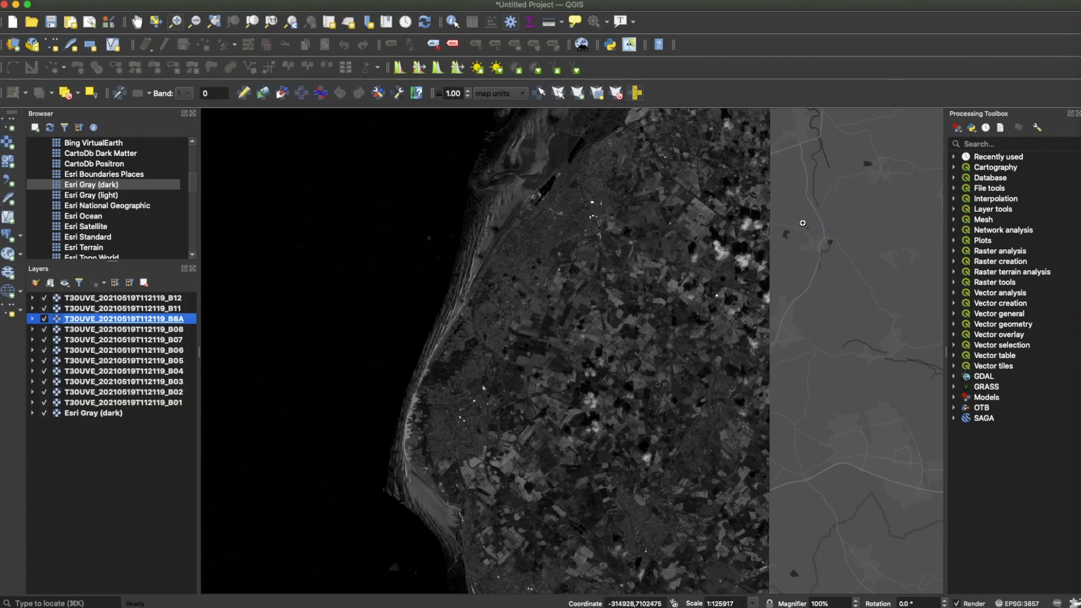
left_click(137, 22)
left_click_drag(486, 340, 601, 321)
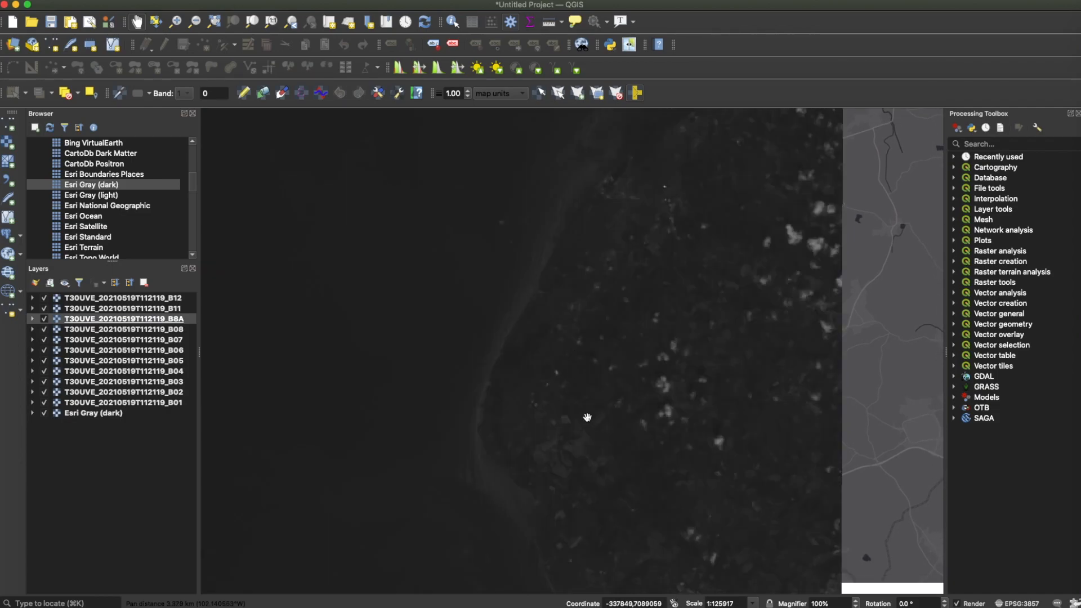